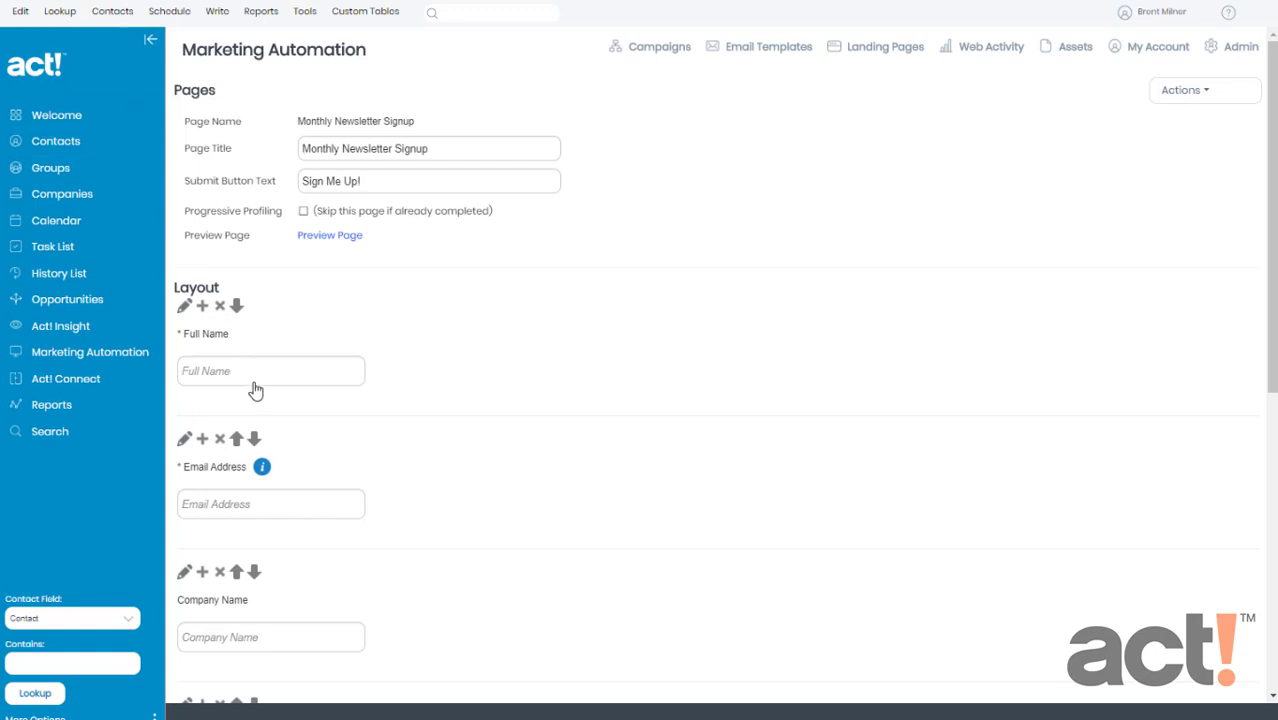
Review the Monthly Newsletter Signup form's layout, then save it and return to the landing page diagram
{"action": "scroll", "coordinate": [255, 380], "scroll_direction": "down", "scroll_amount": 5}
{"action": "scroll", "coordinate": [256, 383], "scroll_direction": "down", "scroll_amount": 1}
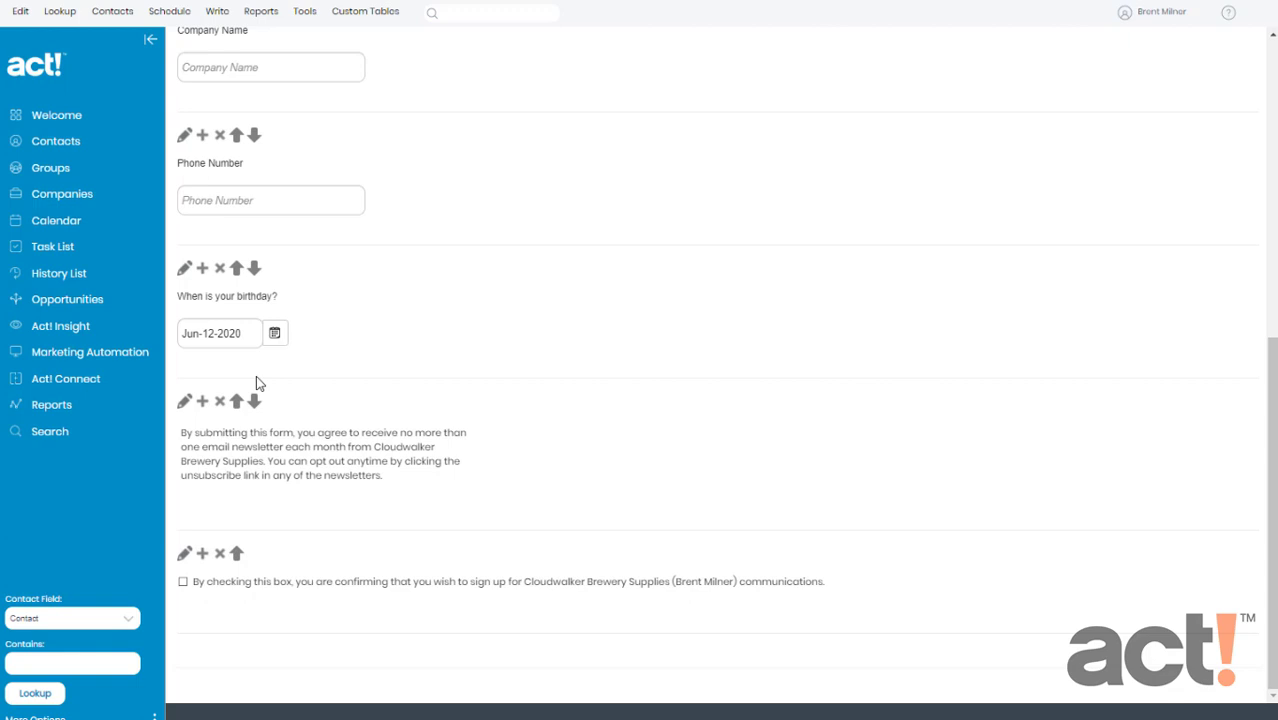
{"action": "scroll", "coordinate": [256, 382], "scroll_direction": "up", "scroll_amount": 8}
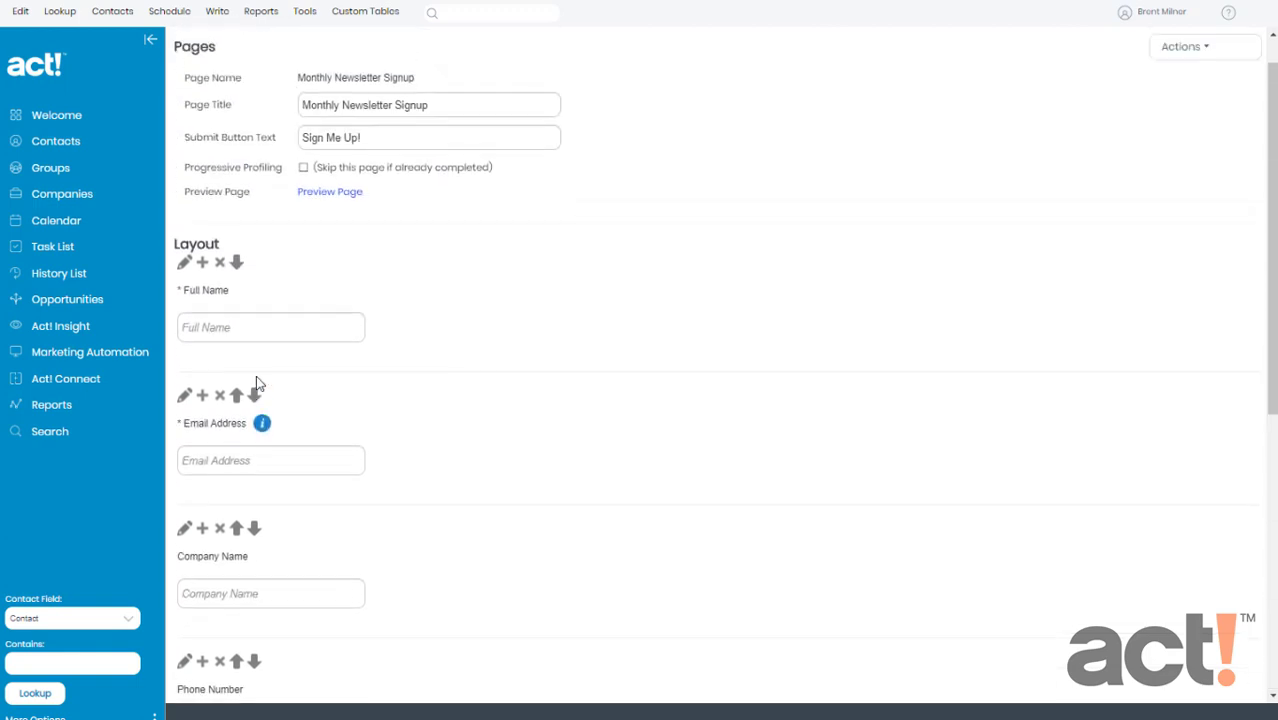
{"action": "scroll", "coordinate": [256, 378], "scroll_direction": "up", "scroll_amount": 2}
{"action": "left_click", "coordinate": [1180, 90]}
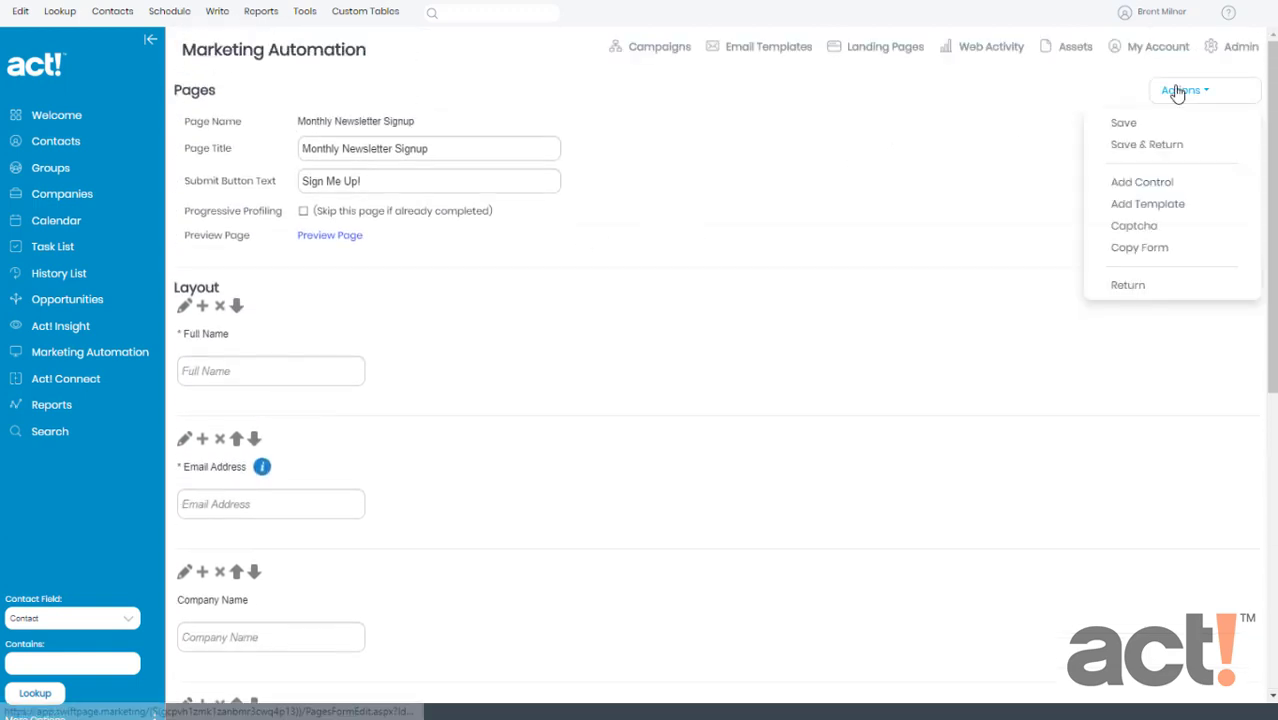
{"action": "left_click", "coordinate": [1160, 144]}
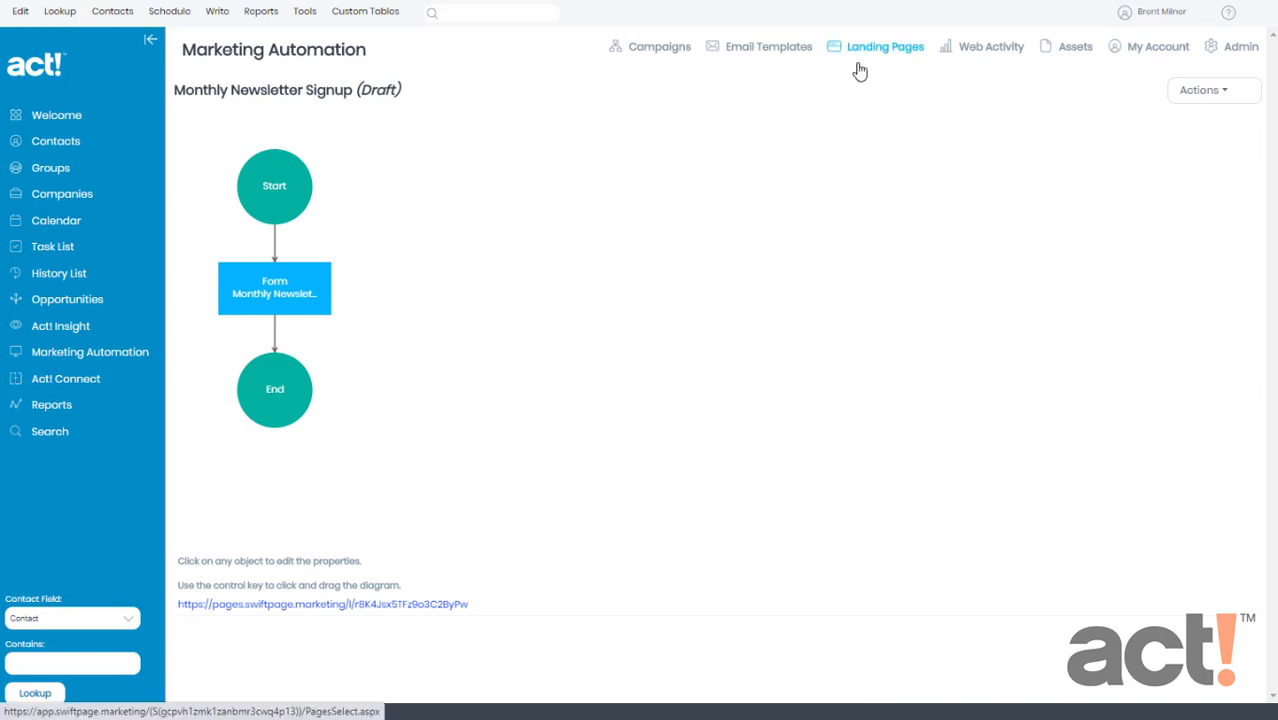
Start a new email template based on the Blank Landing Page design
{"action": "left_click", "coordinate": [754, 58]}
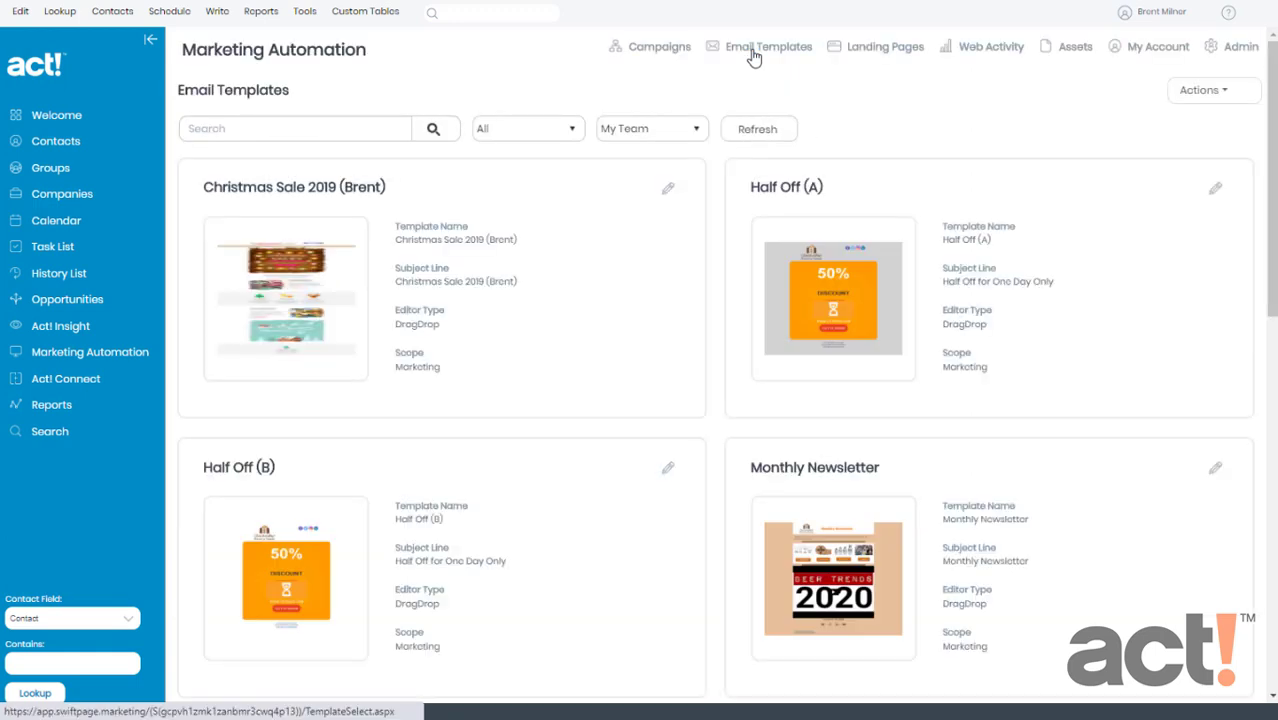
{"action": "left_click", "coordinate": [1198, 91]}
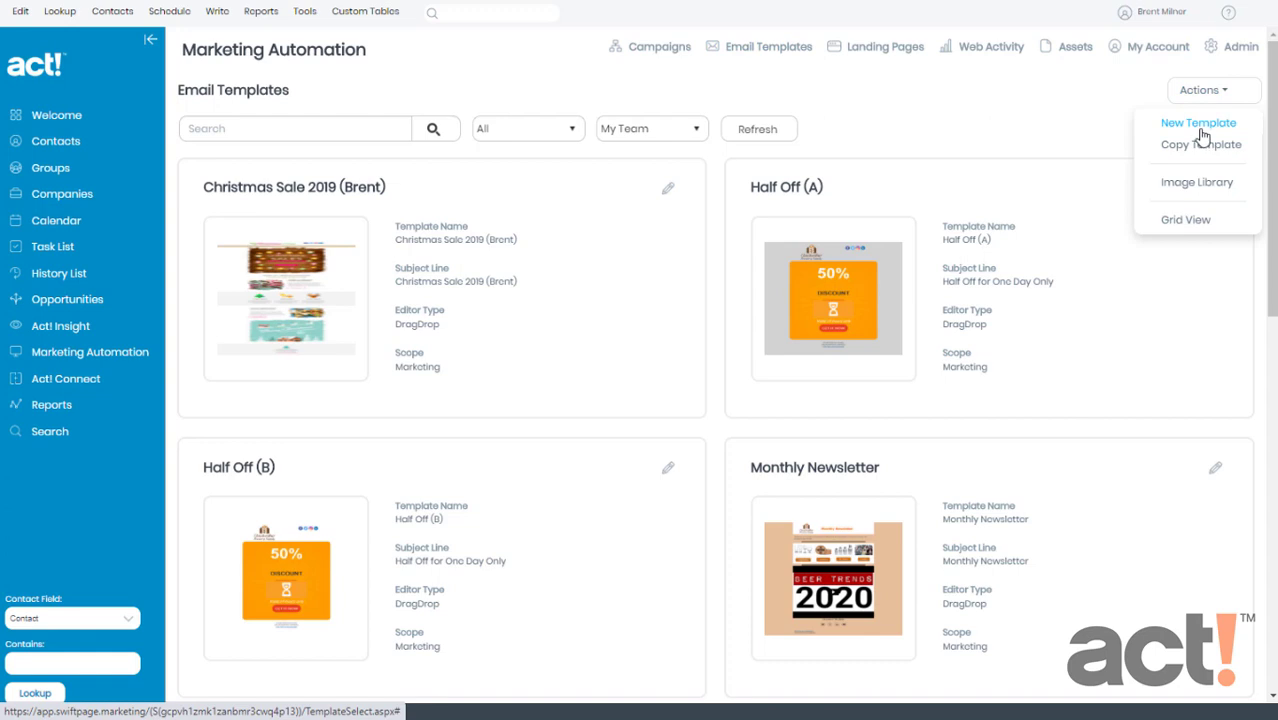
{"action": "left_click", "coordinate": [1201, 133]}
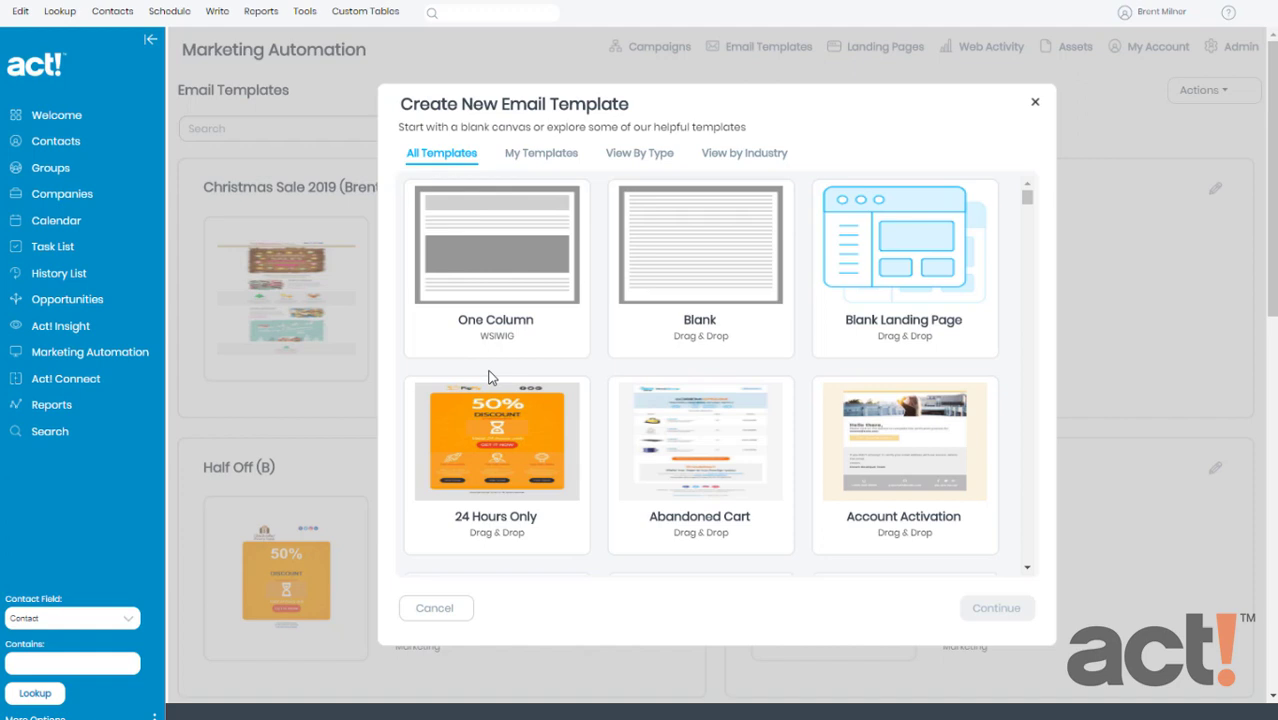
{"action": "left_click", "coordinate": [897, 291]}
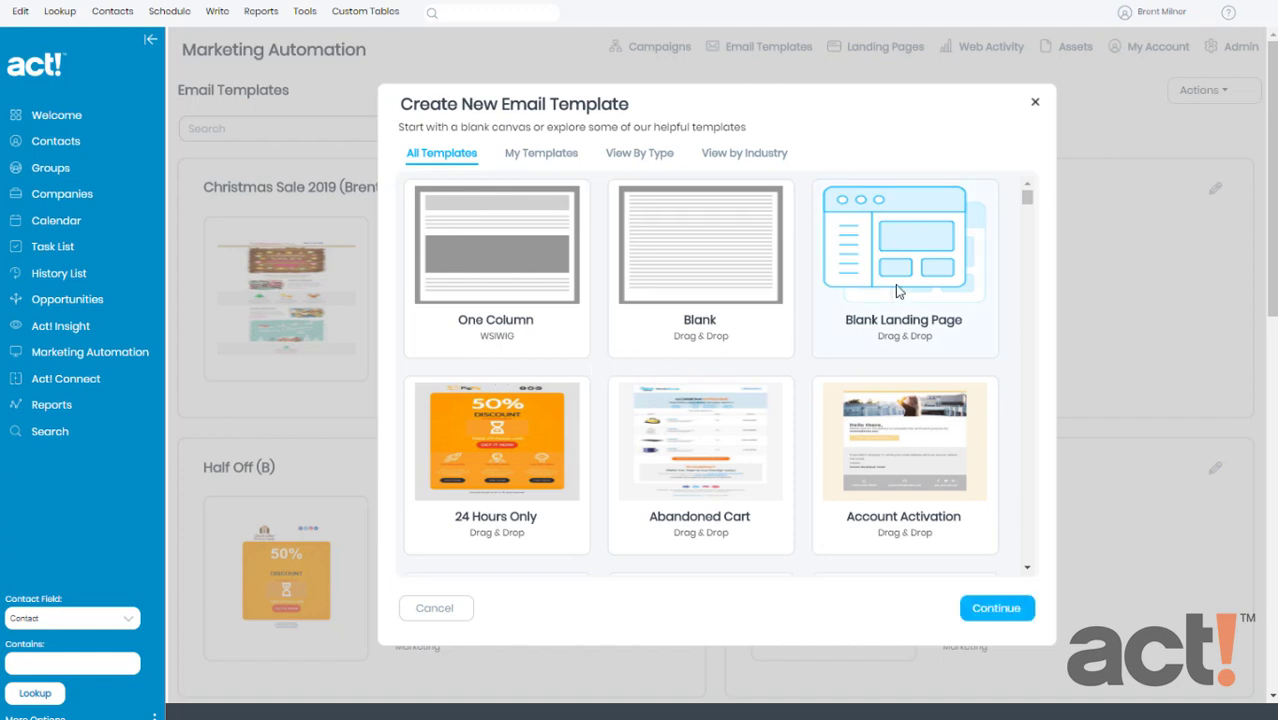
{"action": "left_click", "coordinate": [991, 609]}
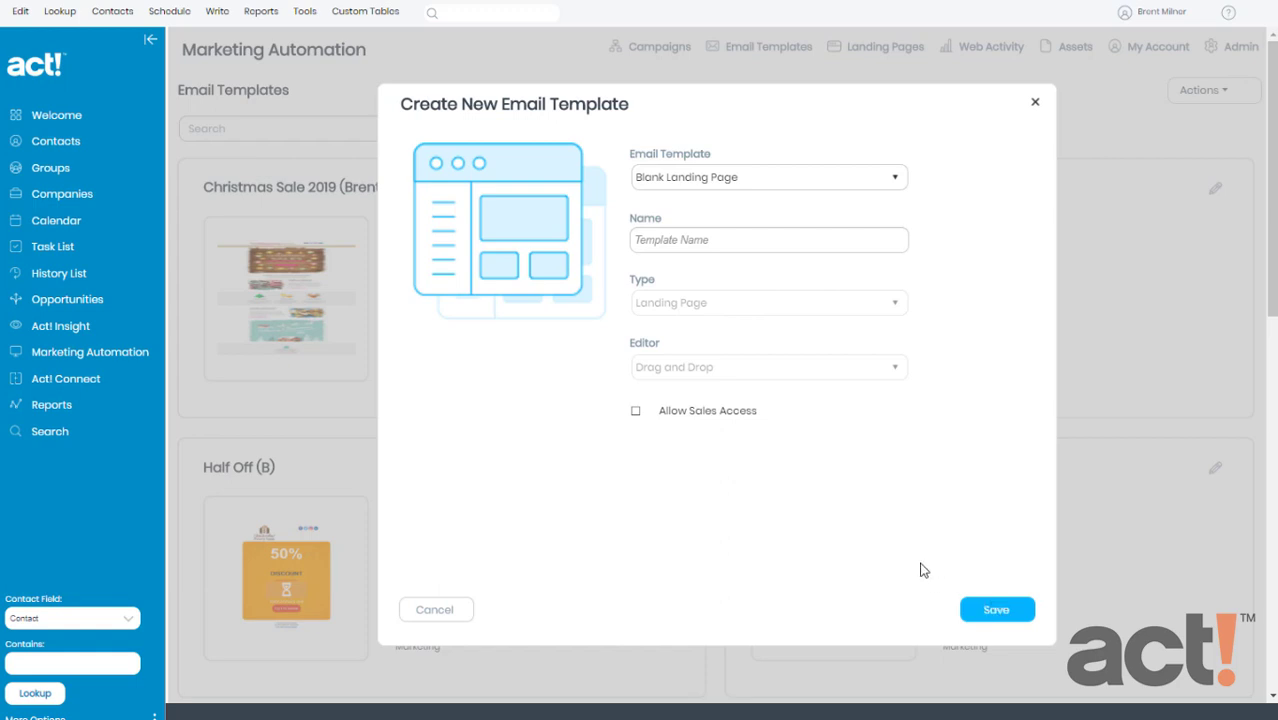
Name the new template "Skin - Monthly Newsletter Signup" and save it
{"action": "left_click", "coordinate": [703, 245]}
{"action": "type", "text": "Skin - Monthly New"}
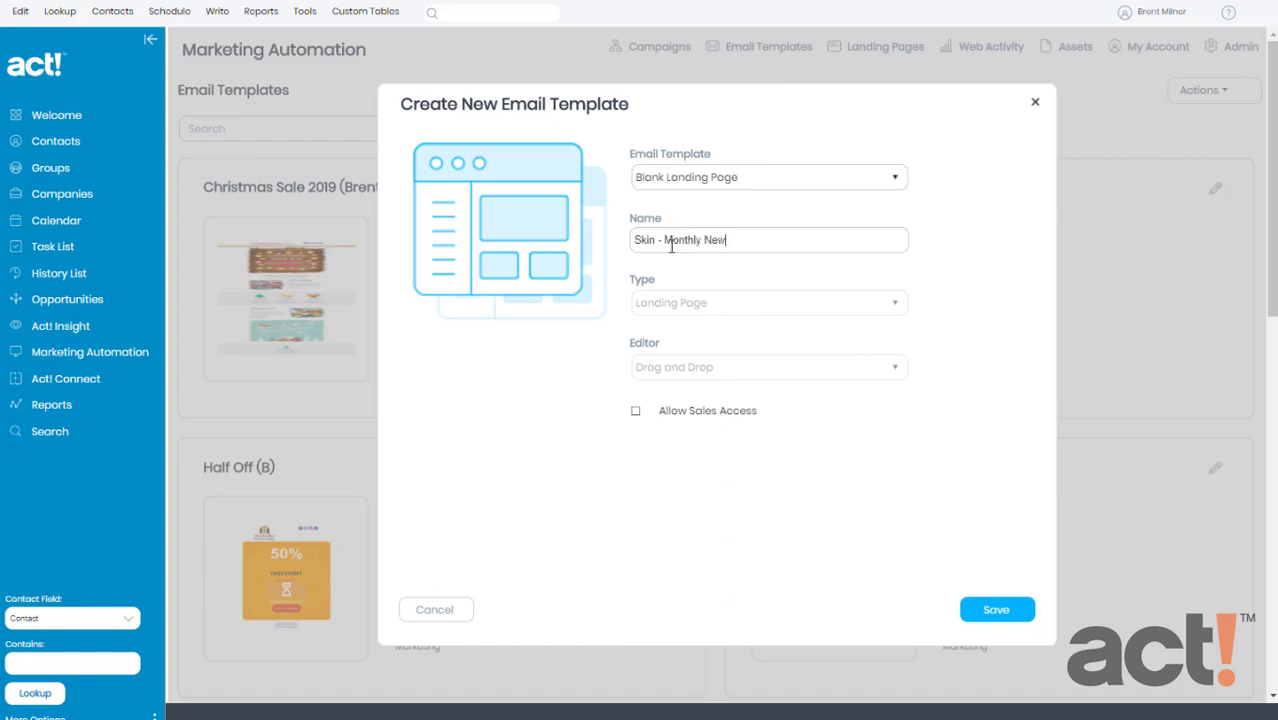
{"action": "type", "text": "sletter Signup"}
{"action": "left_click", "coordinate": [1003, 609]}
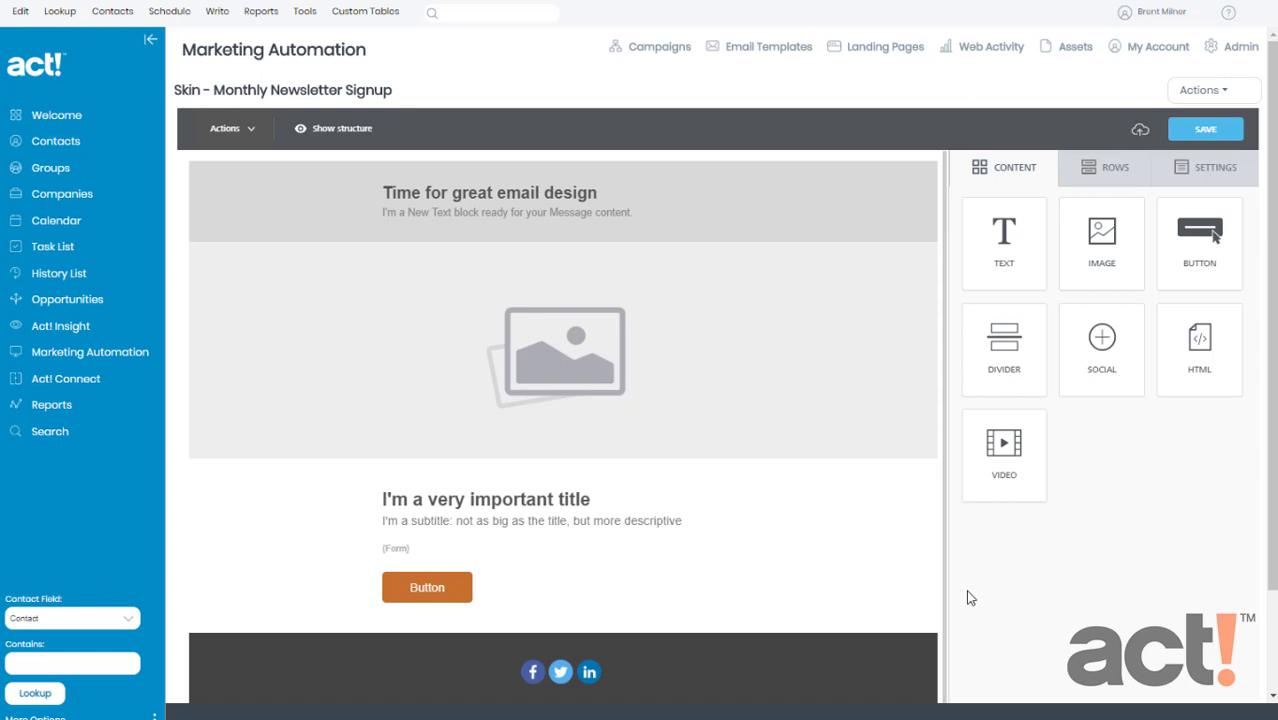
Import the saved template "Skin - Cloudwalker Newsletter" into the landing page skin
{"action": "left_click", "coordinate": [1205, 92]}
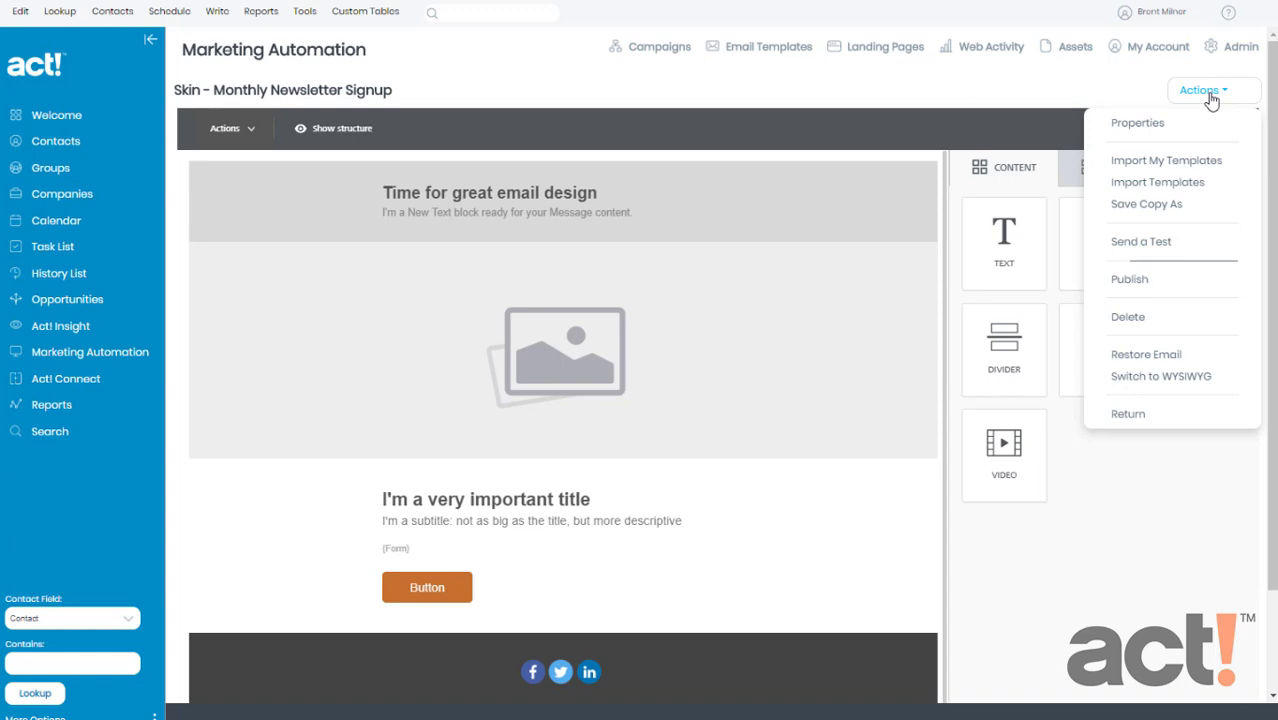
{"action": "left_click", "coordinate": [1200, 162]}
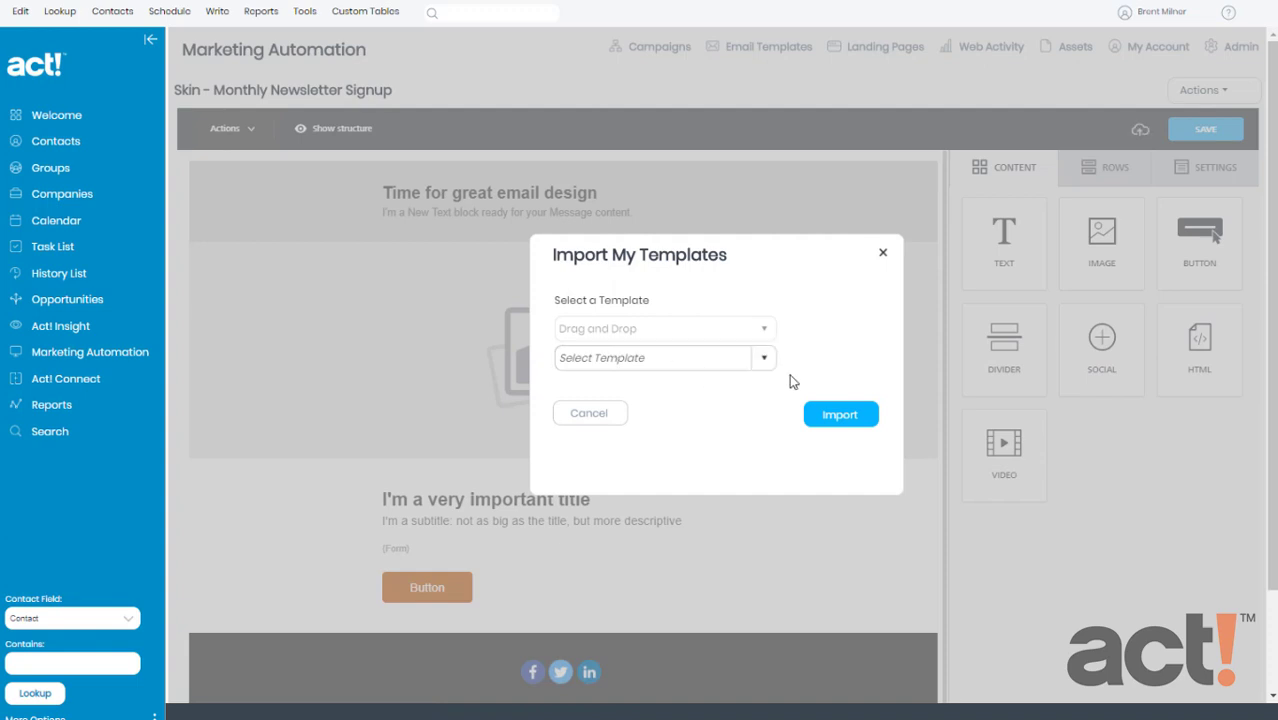
{"action": "left_click", "coordinate": [764, 360]}
{"action": "left_click_drag", "start_coordinate": [768, 408], "coordinate": [765, 465]}
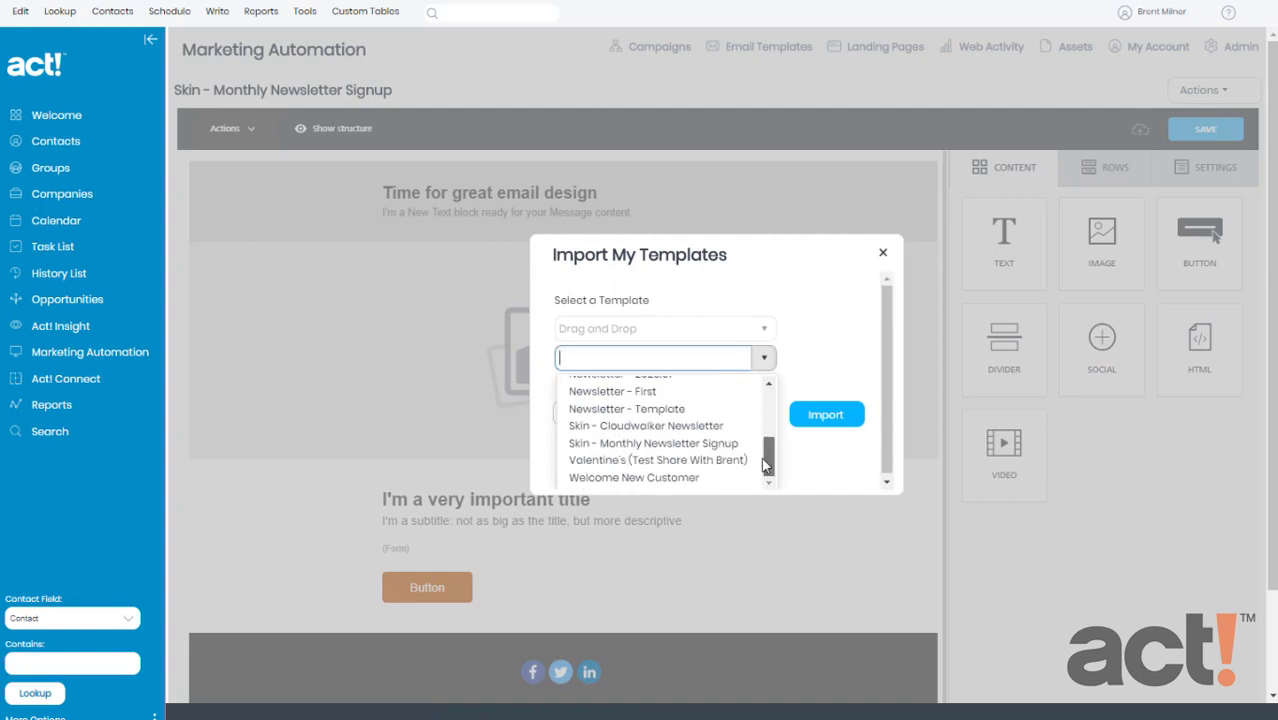
{"action": "left_click", "coordinate": [645, 425]}
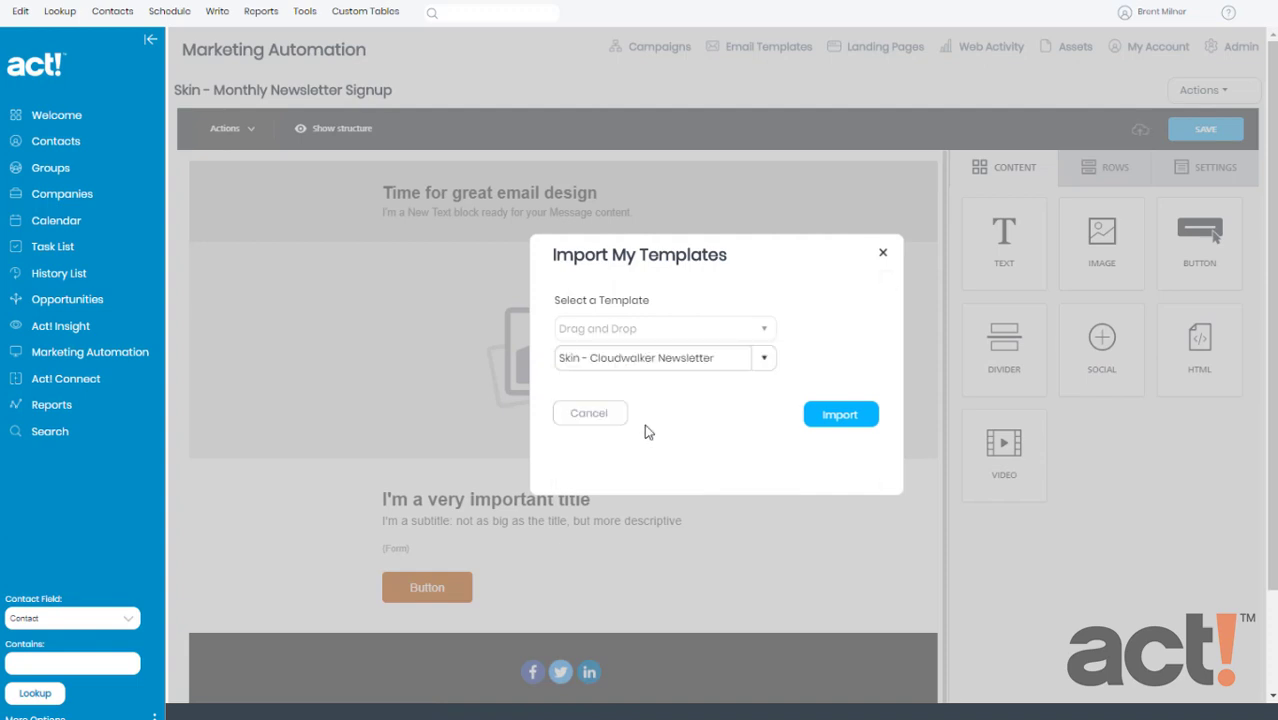
{"action": "left_click", "coordinate": [846, 421]}
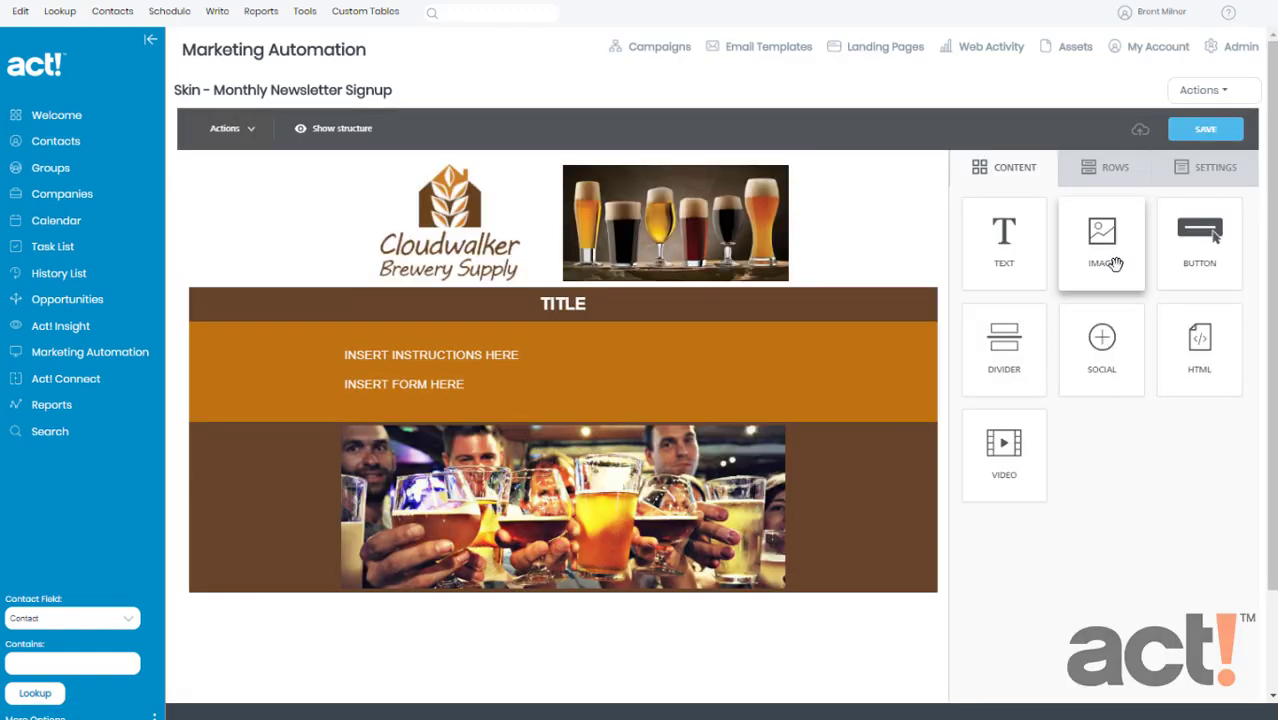
Replace the TITLE placeholder with "MONTHLY NEWSLETTER SIGNUP"
{"action": "double_click", "coordinate": [559, 305]}
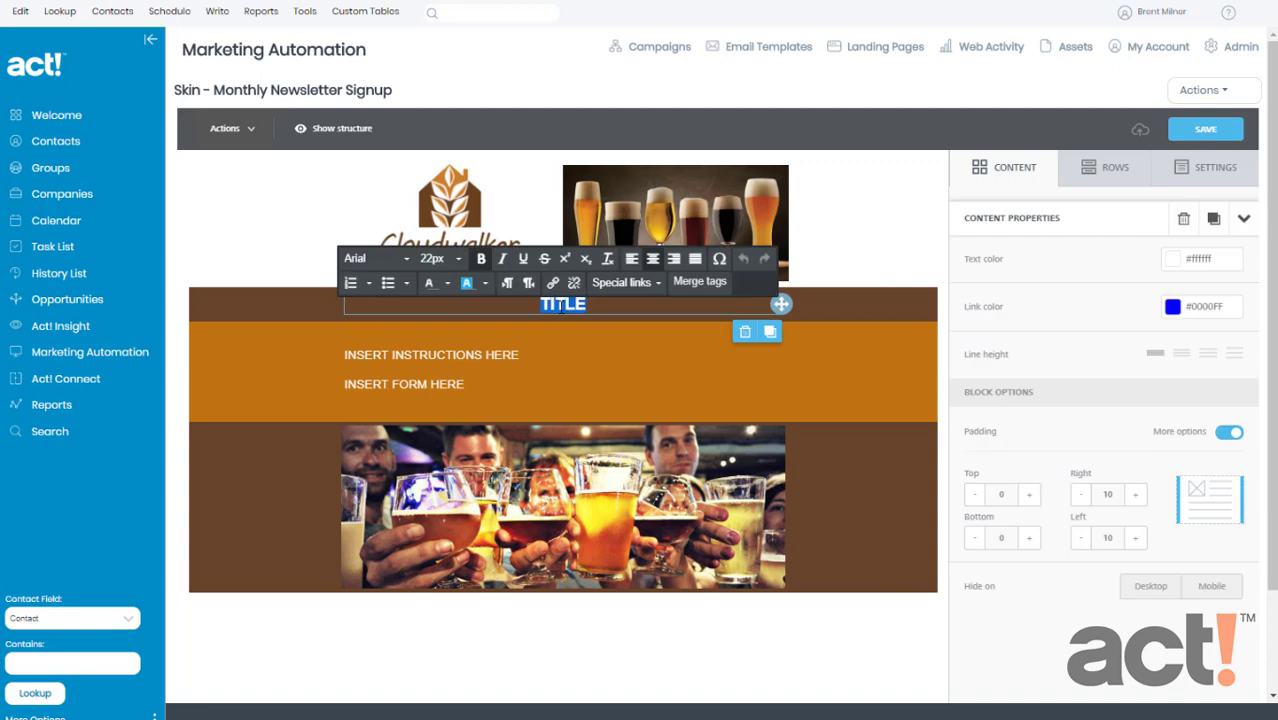
{"action": "type", "text": "MONT"}
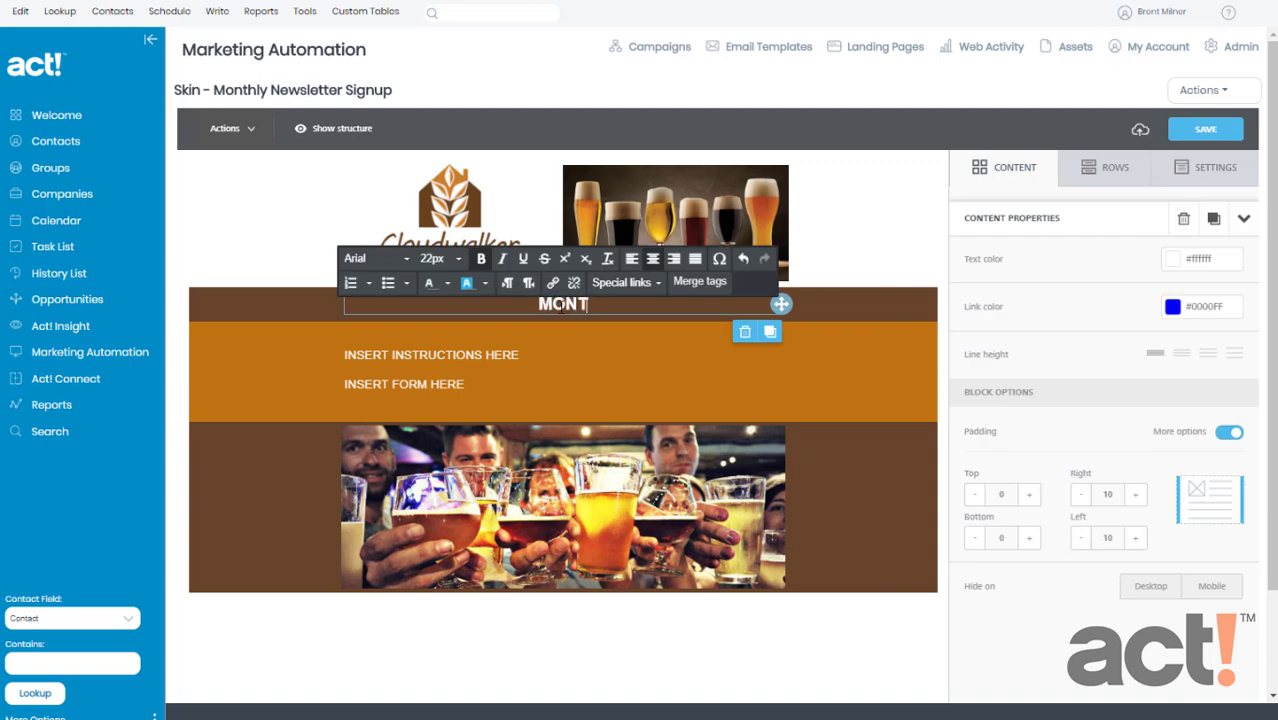
{"action": "type", "text": "HLY NEWSLETTER SIGNUP"}
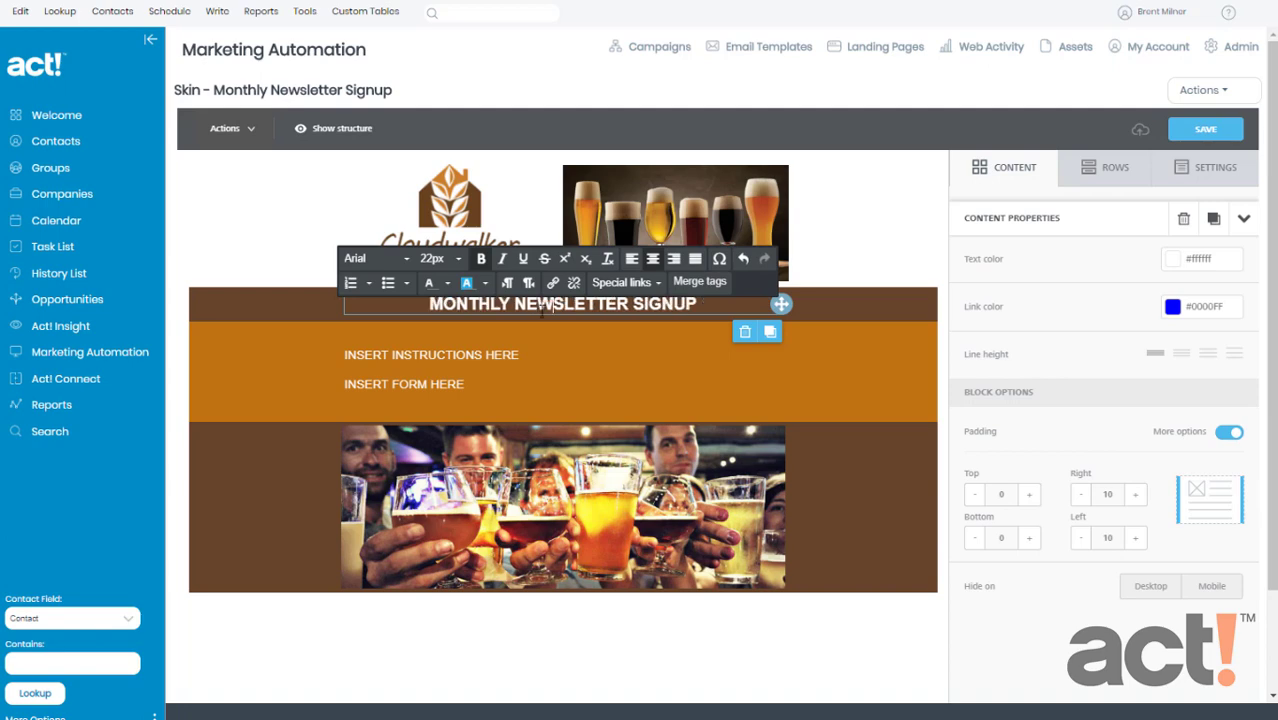
Replace the instructions placeholder with "Fill out this form to receive our newsletter each month."
{"action": "double_click", "coordinate": [440, 355]}
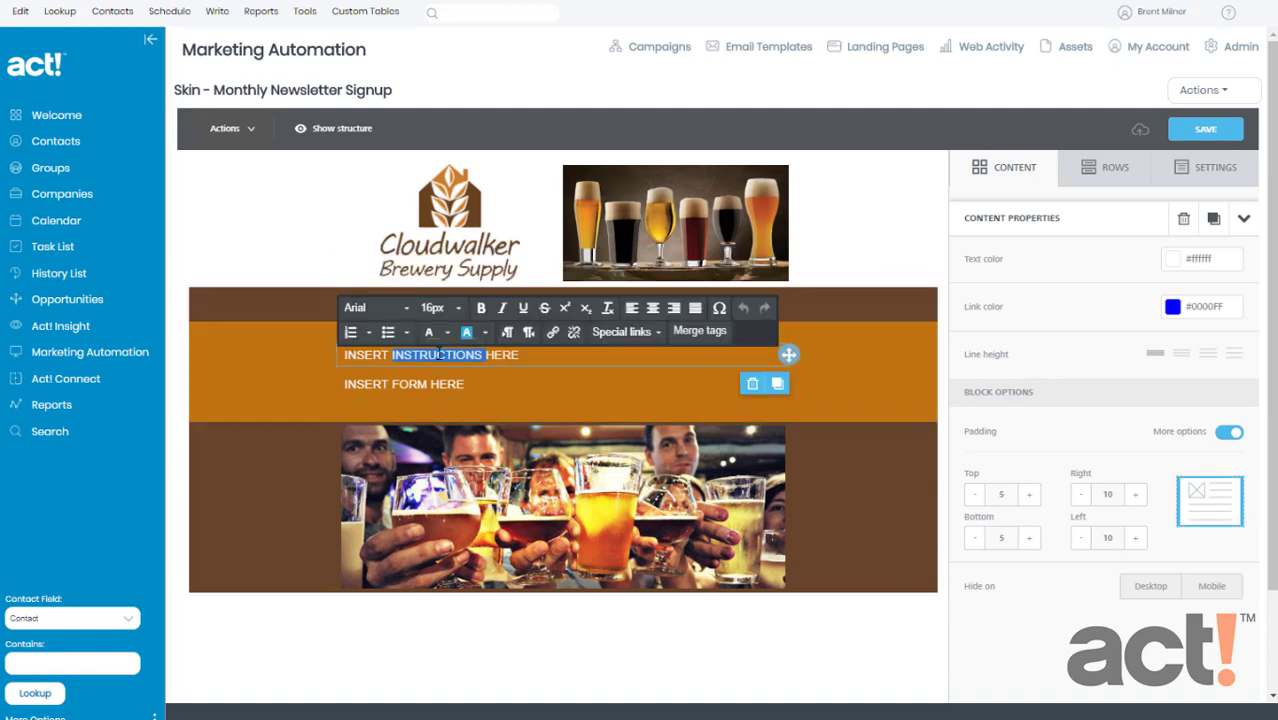
{"action": "triple_click", "coordinate": [440, 354]}
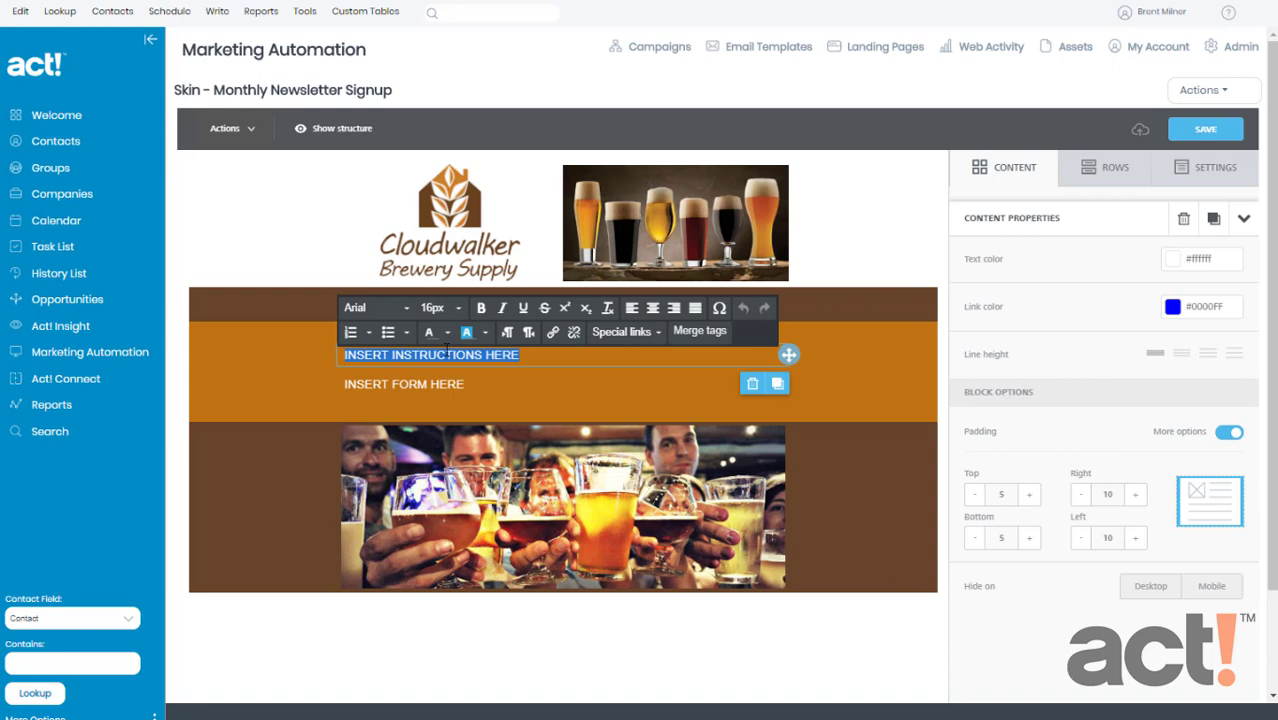
{"action": "type", "text": "Fill out this fo"}
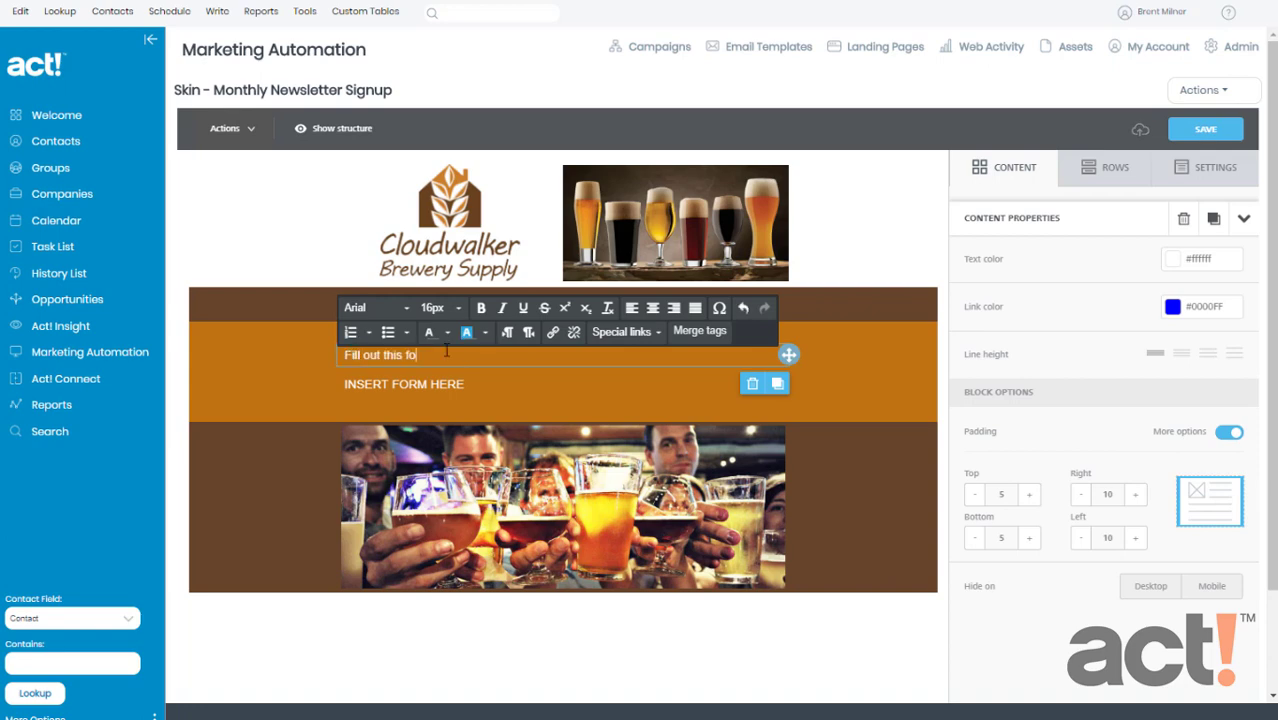
{"action": "type", "text": "rm to receive our m"}
{"action": "type", "text": "ewsletter each moth."}
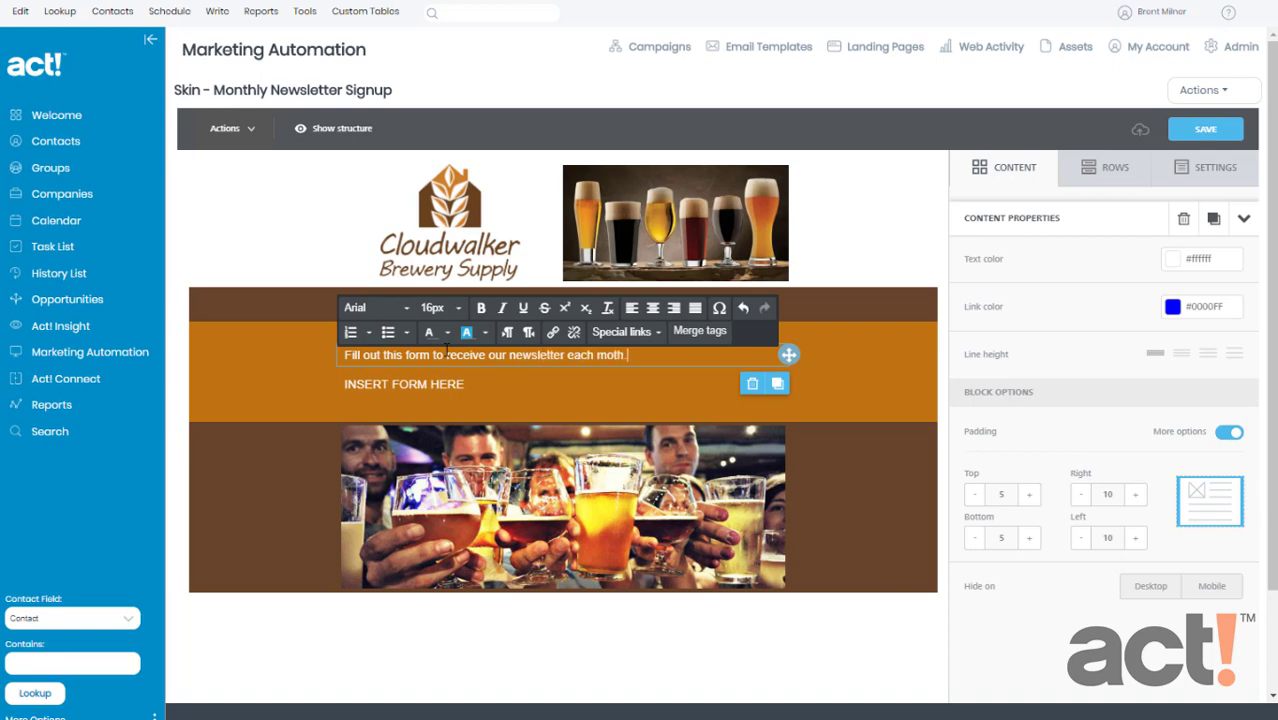
{"action": "key", "text": "Left"}
{"action": "key", "text": "Left"}
{"action": "key", "text": "Left"}
{"action": "type", "text": "n"}
{"action": "left_click", "coordinate": [262, 395]}
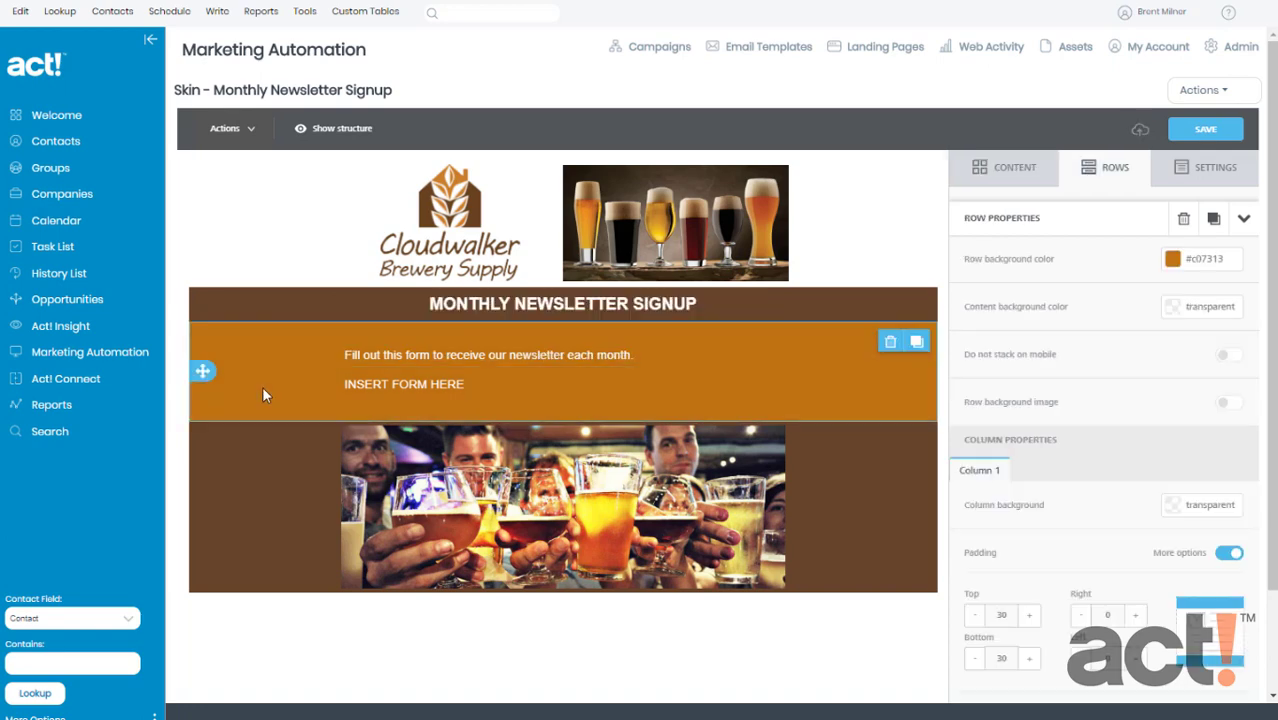
Replace the INSERT FORM HERE placeholder with the Form merge tag
{"action": "left_click", "coordinate": [424, 383]}
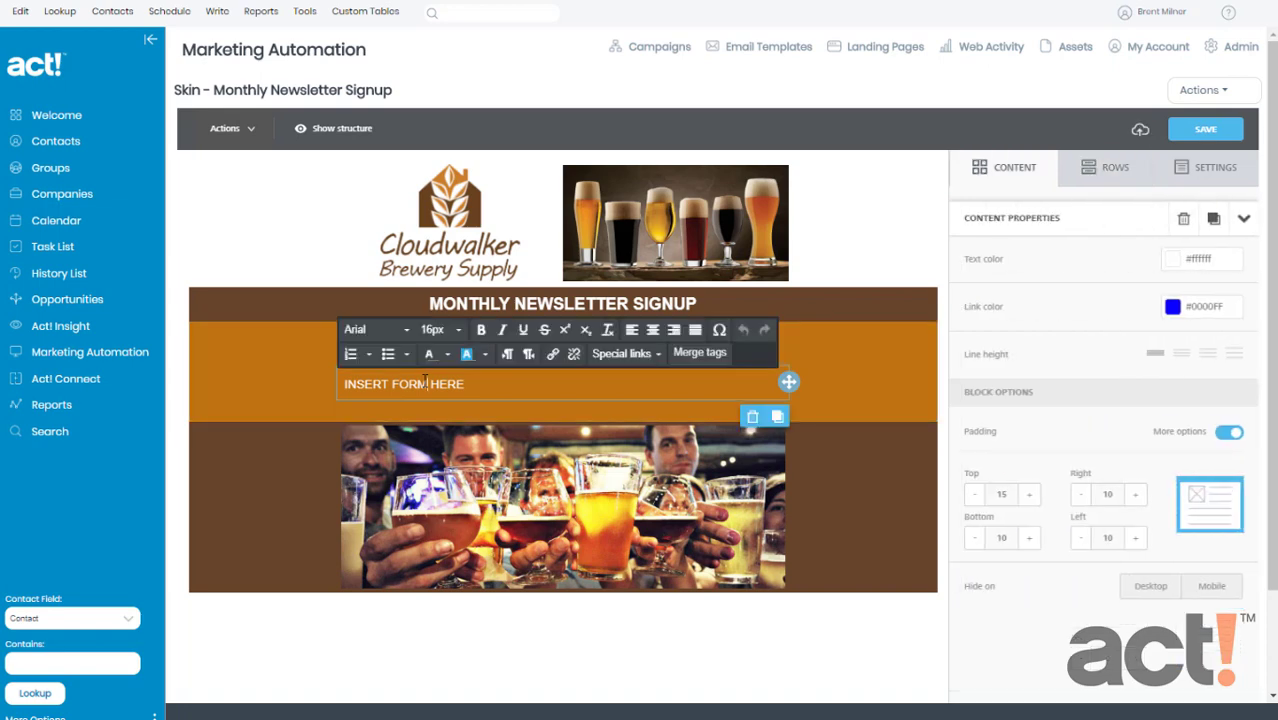
{"action": "triple_click", "coordinate": [424, 383]}
{"action": "key", "text": "BackSpace"}
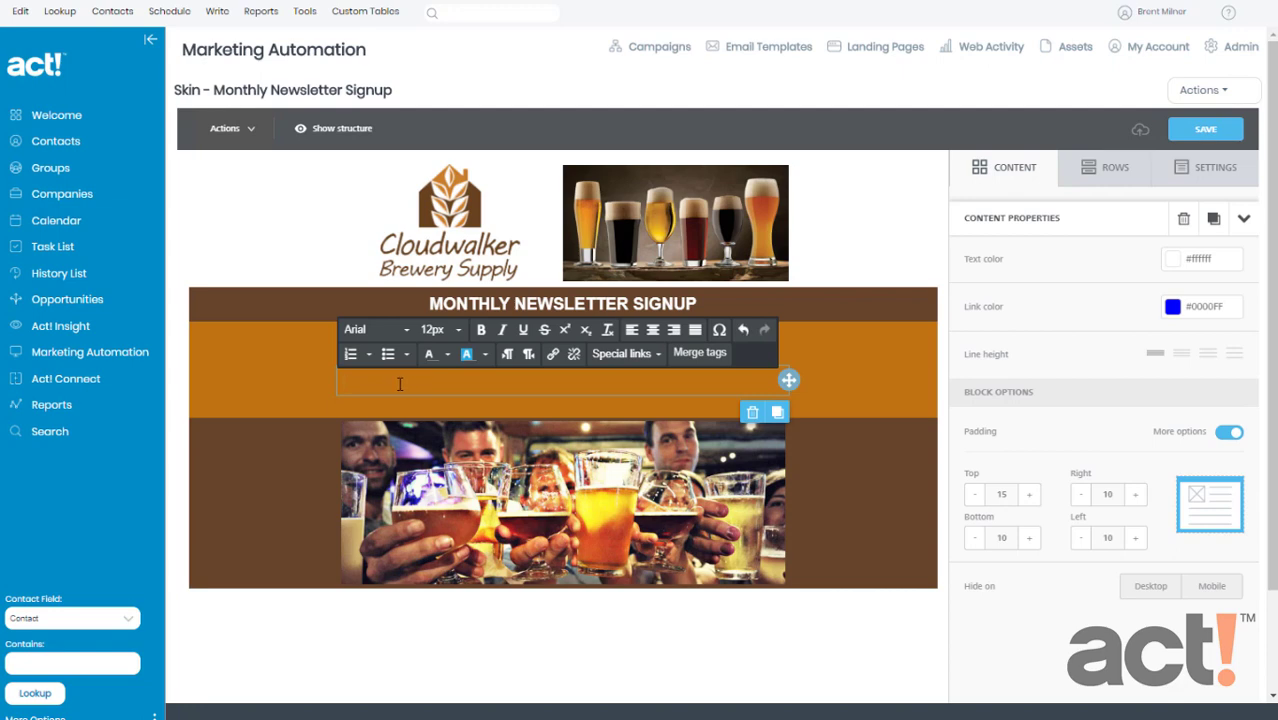
{"action": "left_click", "coordinate": [700, 354]}
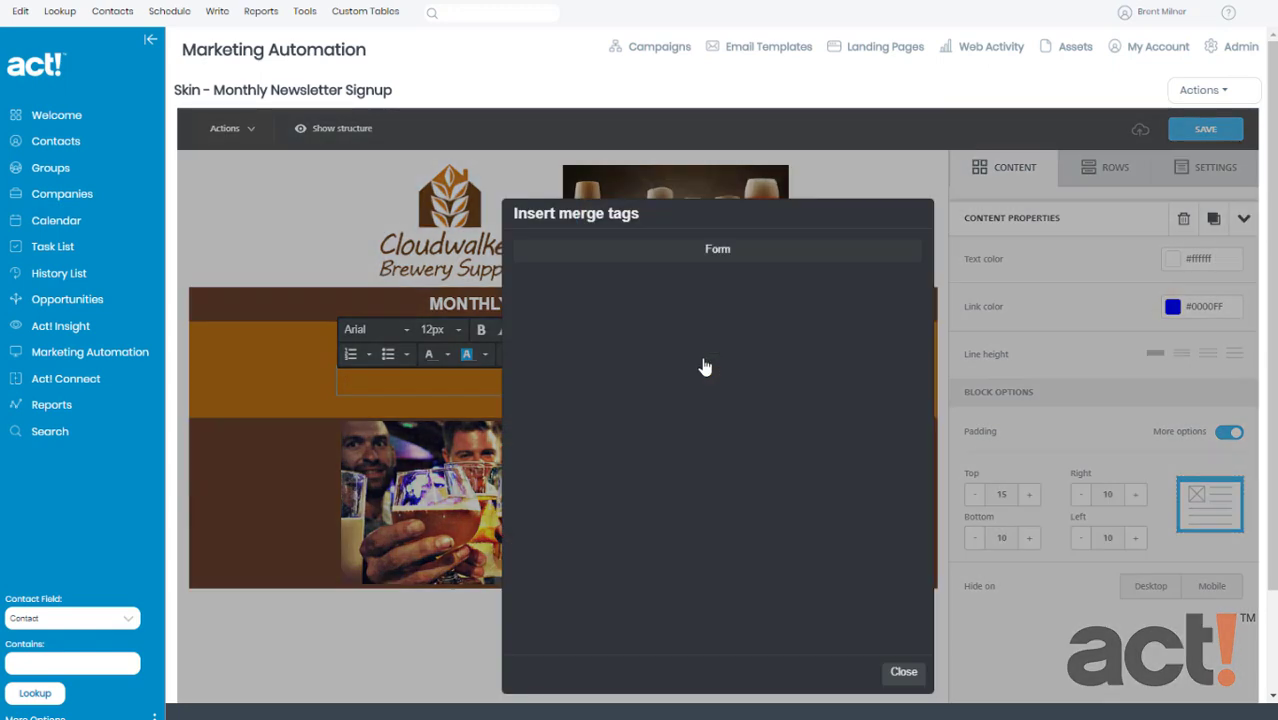
{"action": "left_click", "coordinate": [720, 251]}
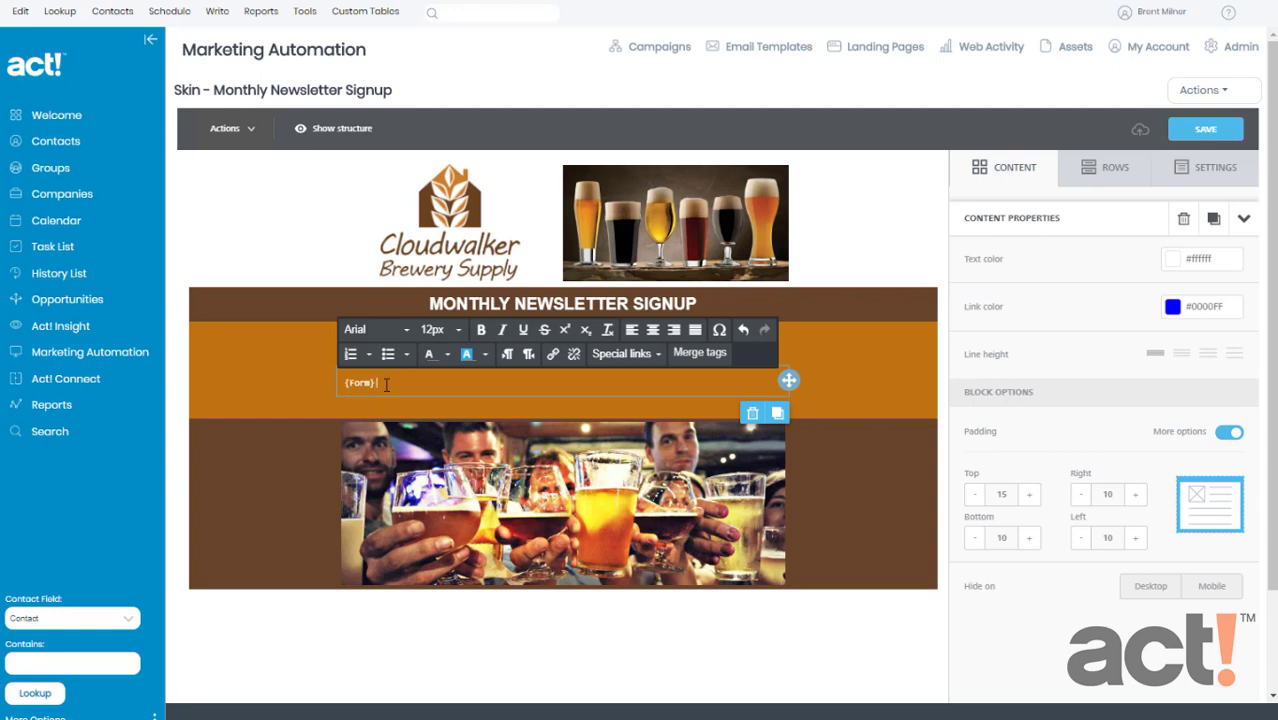
Save the skin template and publish it as a landing page
{"action": "left_click", "coordinate": [1207, 127]}
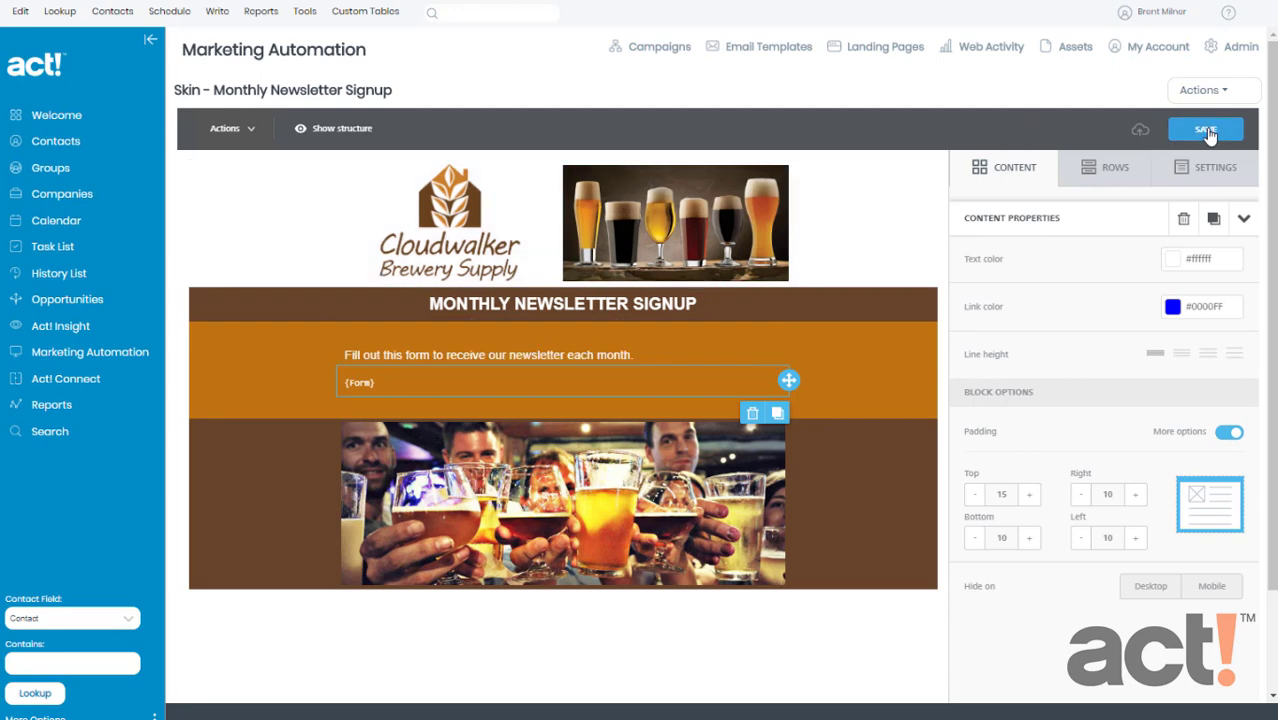
{"action": "left_click", "coordinate": [1207, 130]}
{"action": "left_click", "coordinate": [1216, 95]}
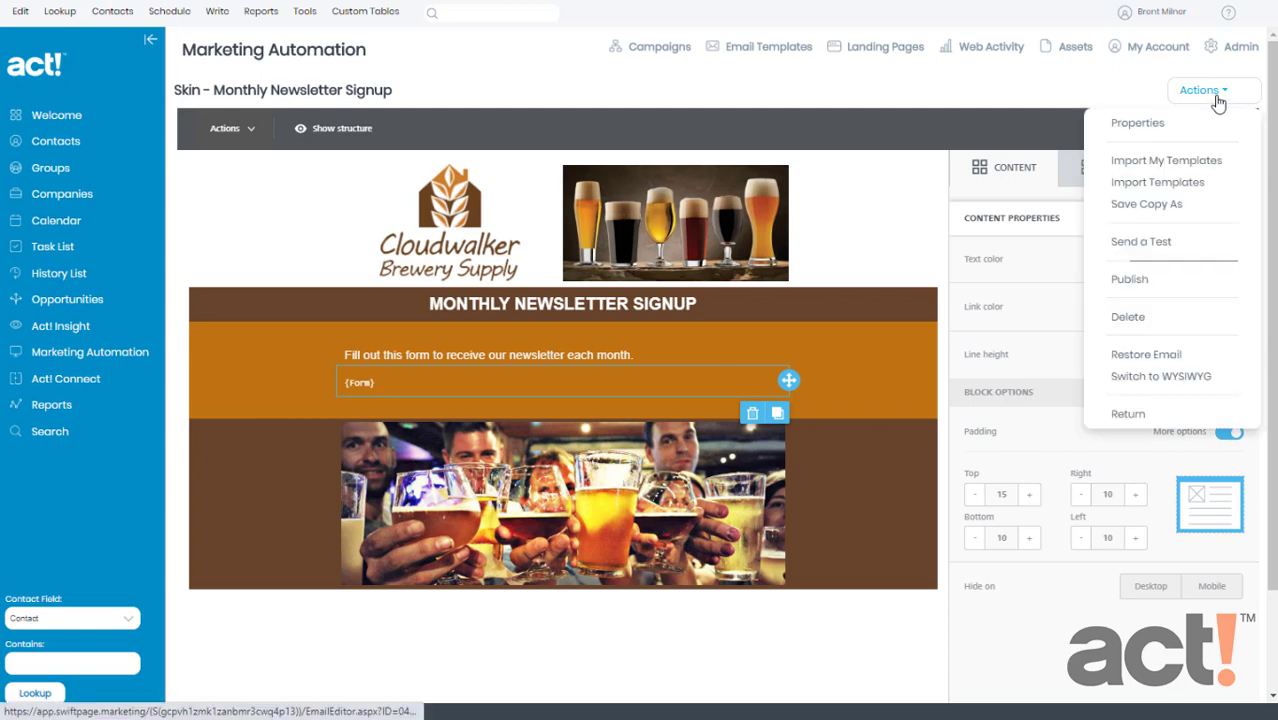
{"action": "left_click", "coordinate": [1130, 280]}
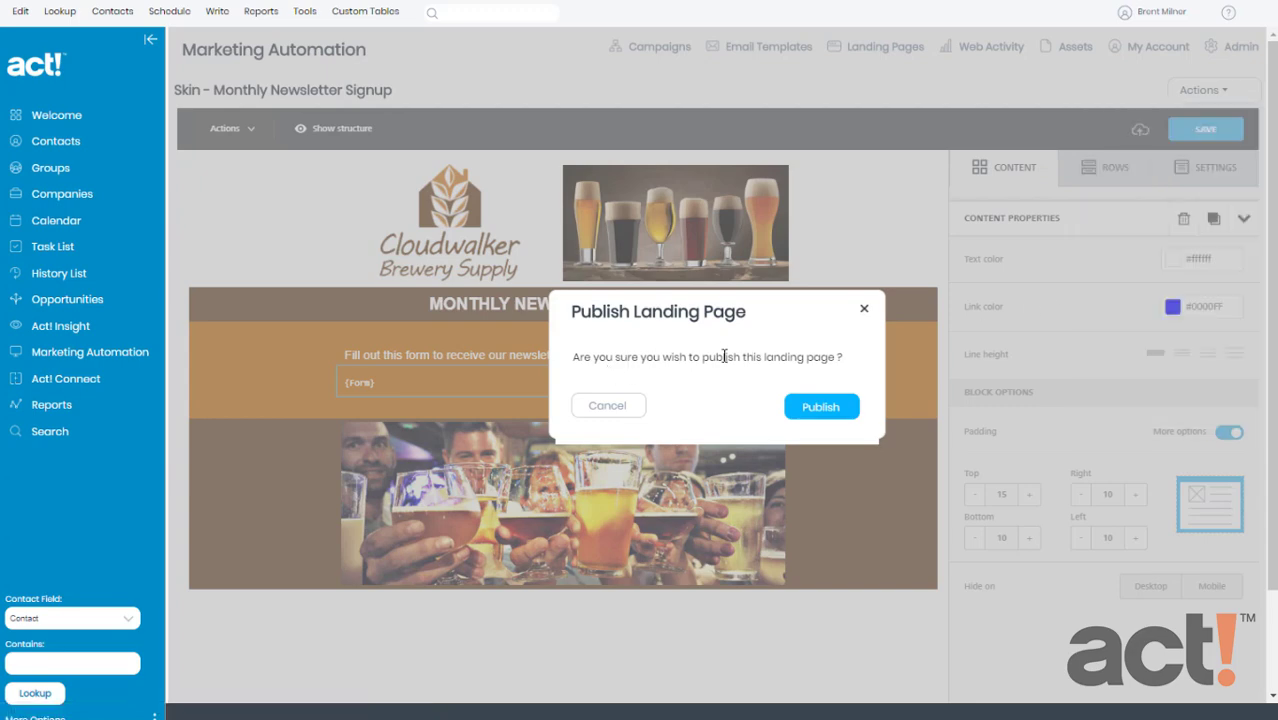
{"action": "left_click", "coordinate": [824, 408]}
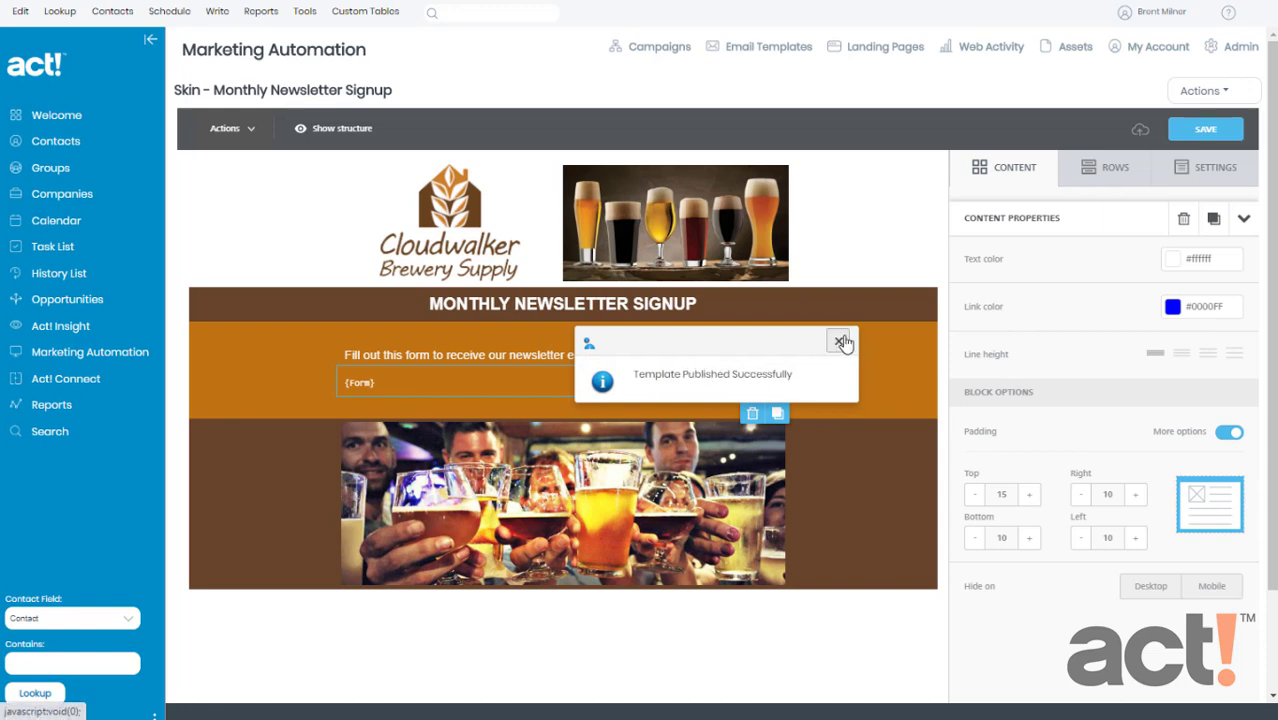
{"action": "left_click", "coordinate": [839, 341]}
Leave the template editor and go to the list of landing pages
{"action": "left_click", "coordinate": [1205, 91]}
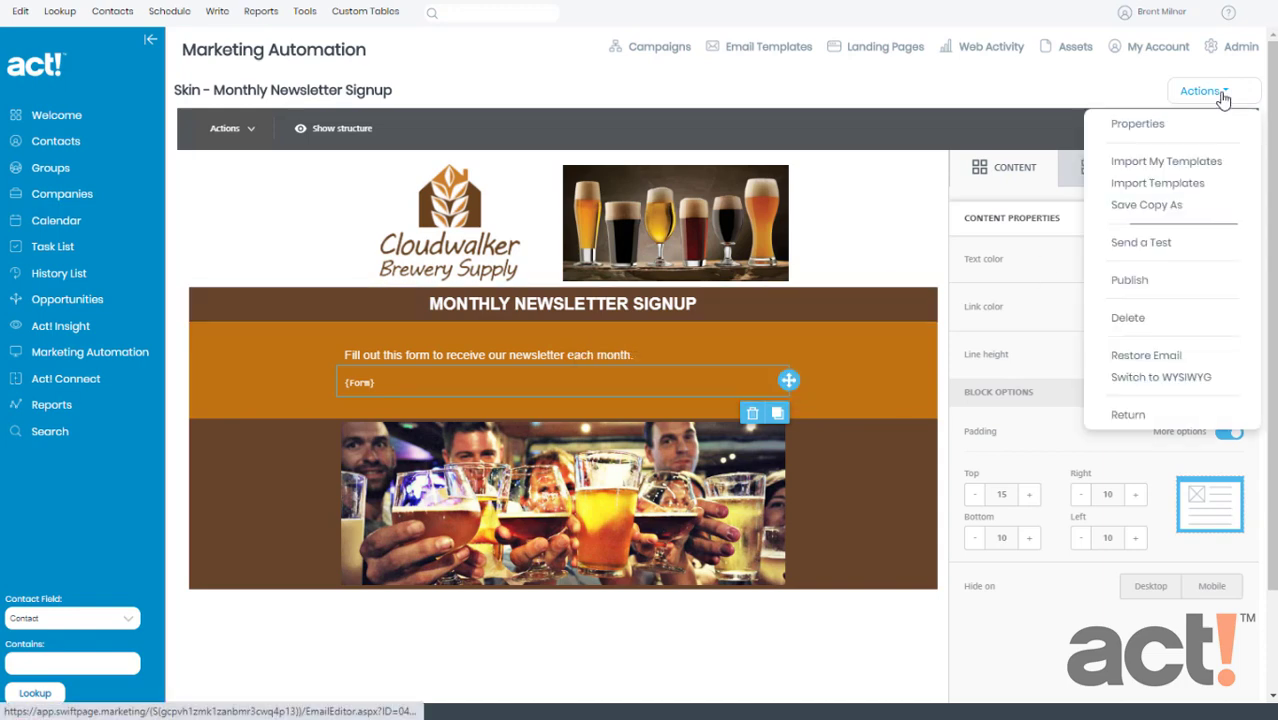
{"action": "left_click", "coordinate": [1141, 418]}
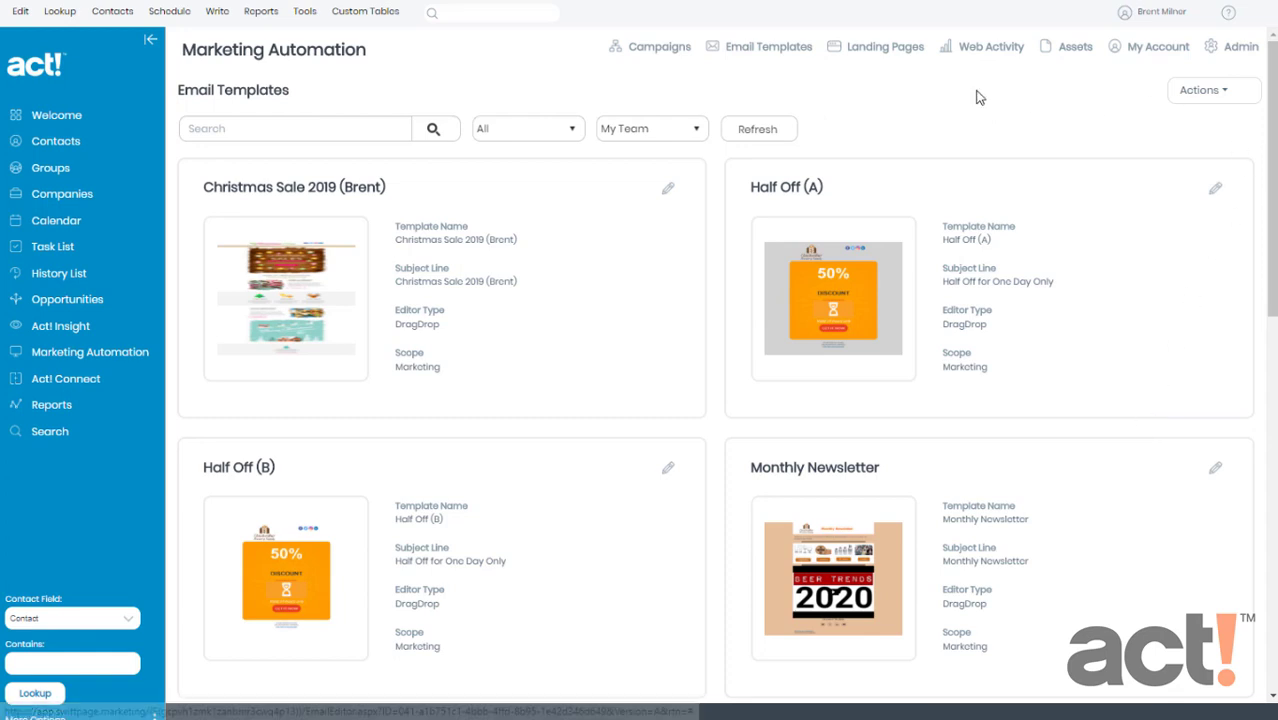
{"action": "left_click", "coordinate": [895, 60]}
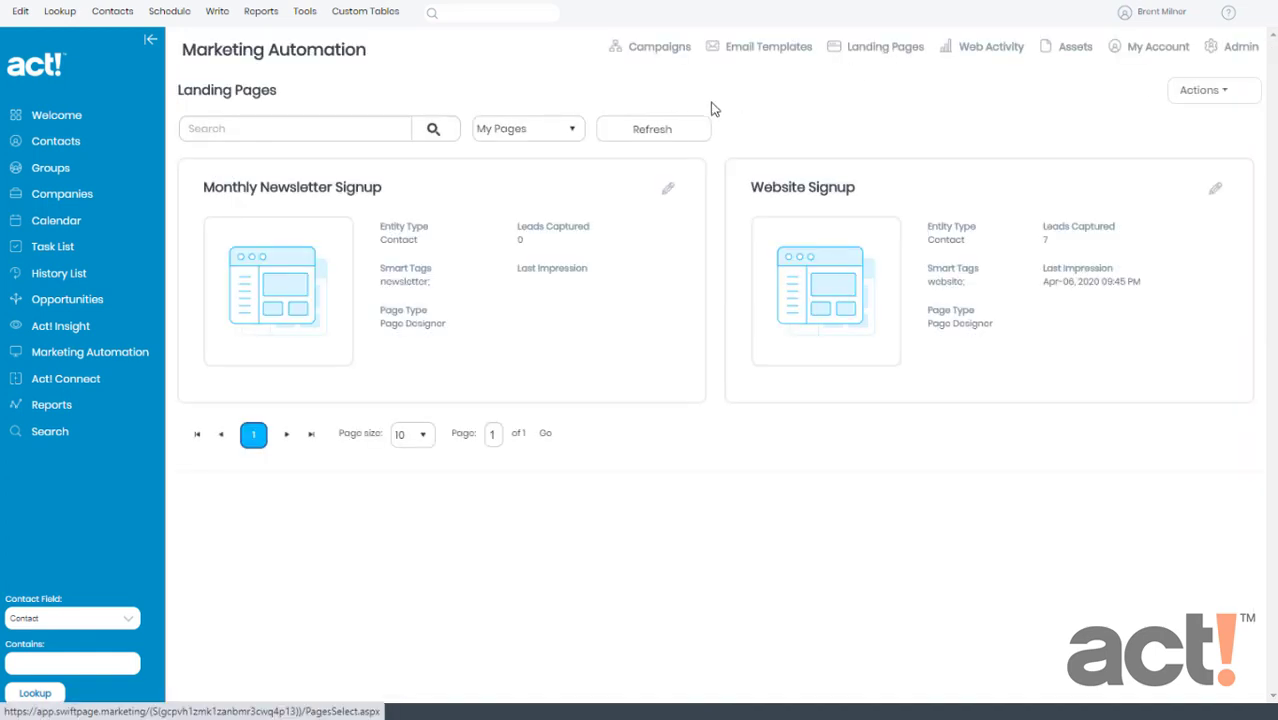
Open the page properties of the Monthly Newsletter Signup landing page for editing
{"action": "left_click", "coordinate": [258, 280]}
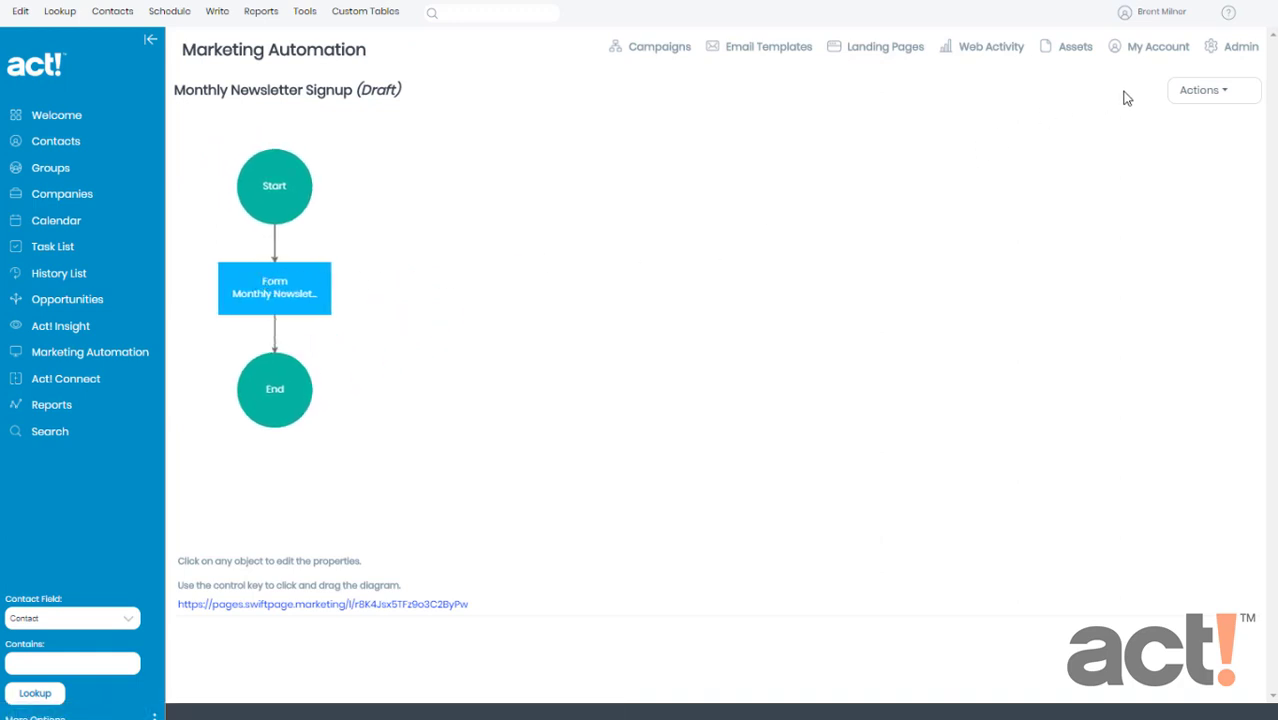
{"action": "left_click", "coordinate": [1197, 93]}
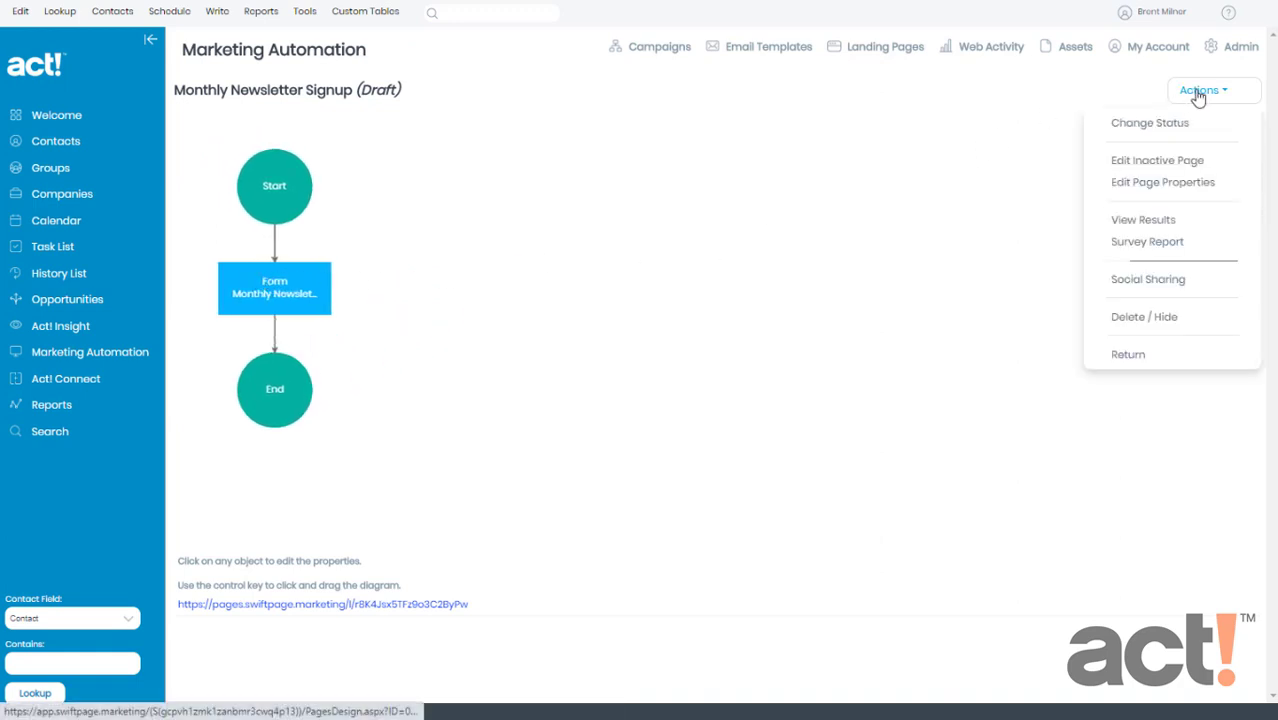
{"action": "left_click", "coordinate": [1177, 190]}
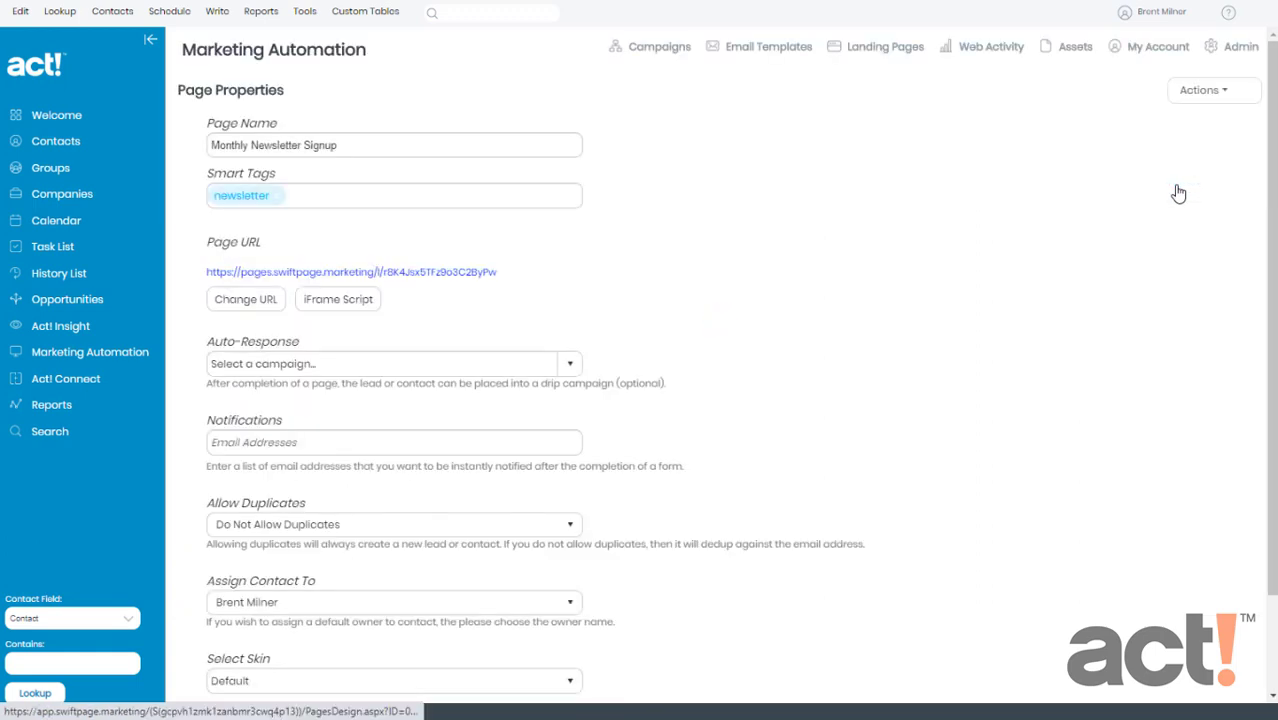
Assign the skin "Skin - Monthly Newsletter Signup" to the landing page and save the page properties
{"action": "scroll", "coordinate": [622, 271], "scroll_direction": "down", "scroll_amount": 2}
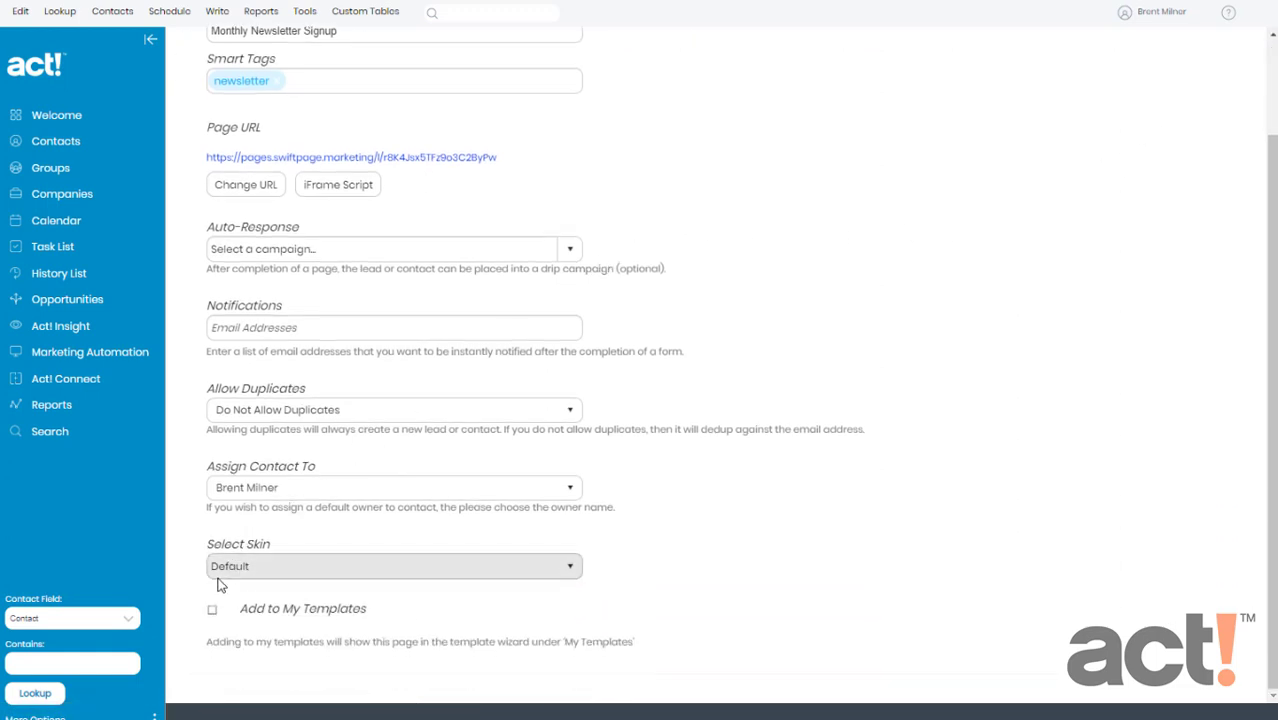
{"action": "left_click", "coordinate": [570, 570]}
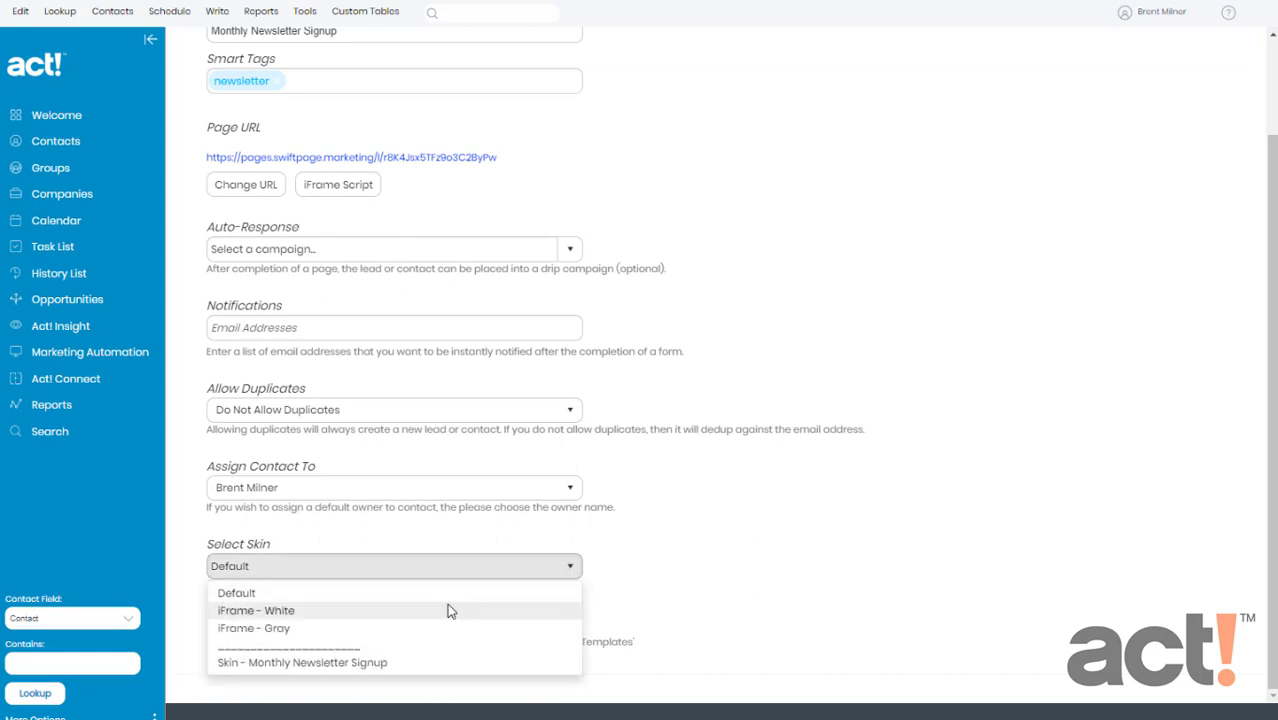
{"action": "left_click", "coordinate": [367, 663]}
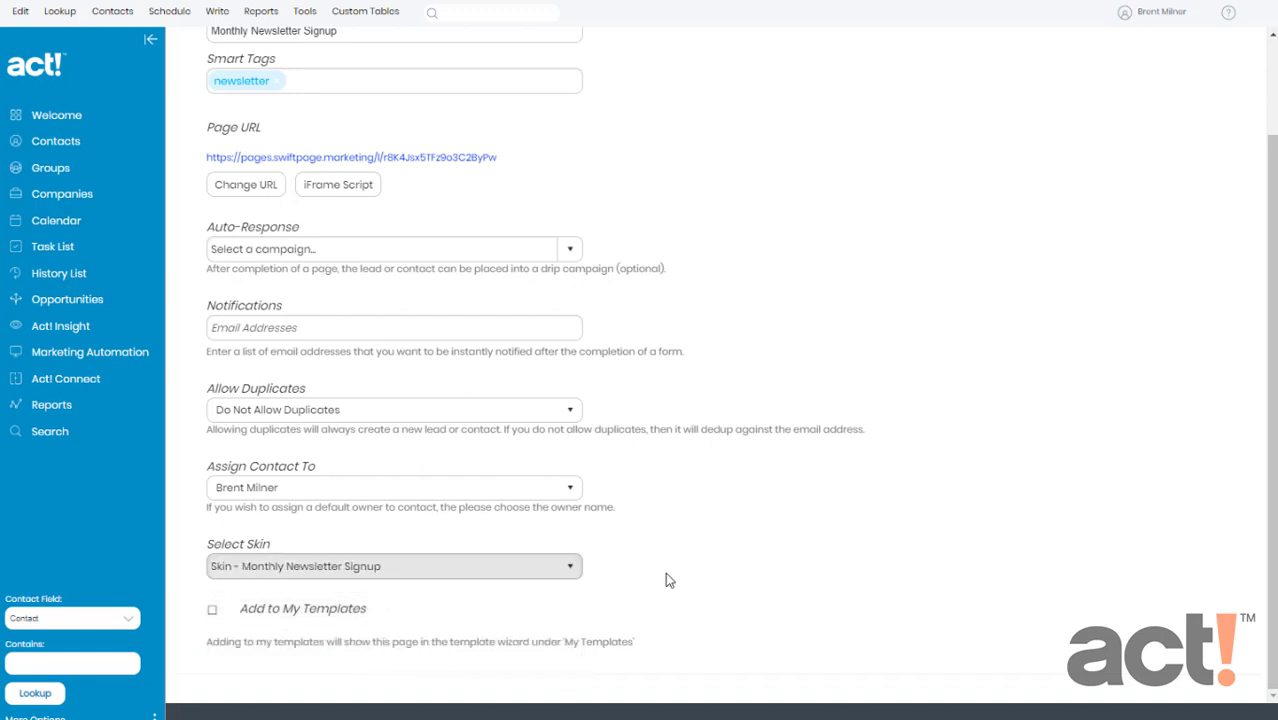
{"action": "scroll", "coordinate": [665, 572], "scroll_direction": "up", "scroll_amount": 3}
{"action": "left_click", "coordinate": [1200, 100]}
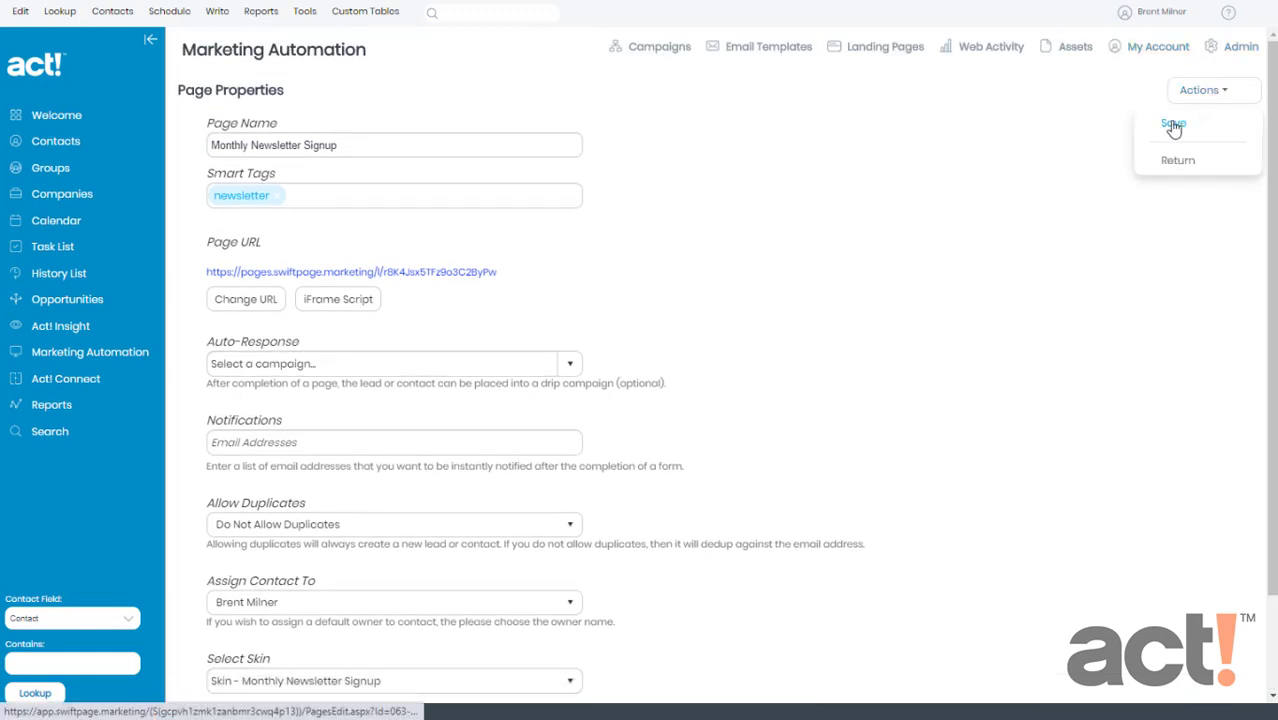
{"action": "left_click", "coordinate": [1174, 125]}
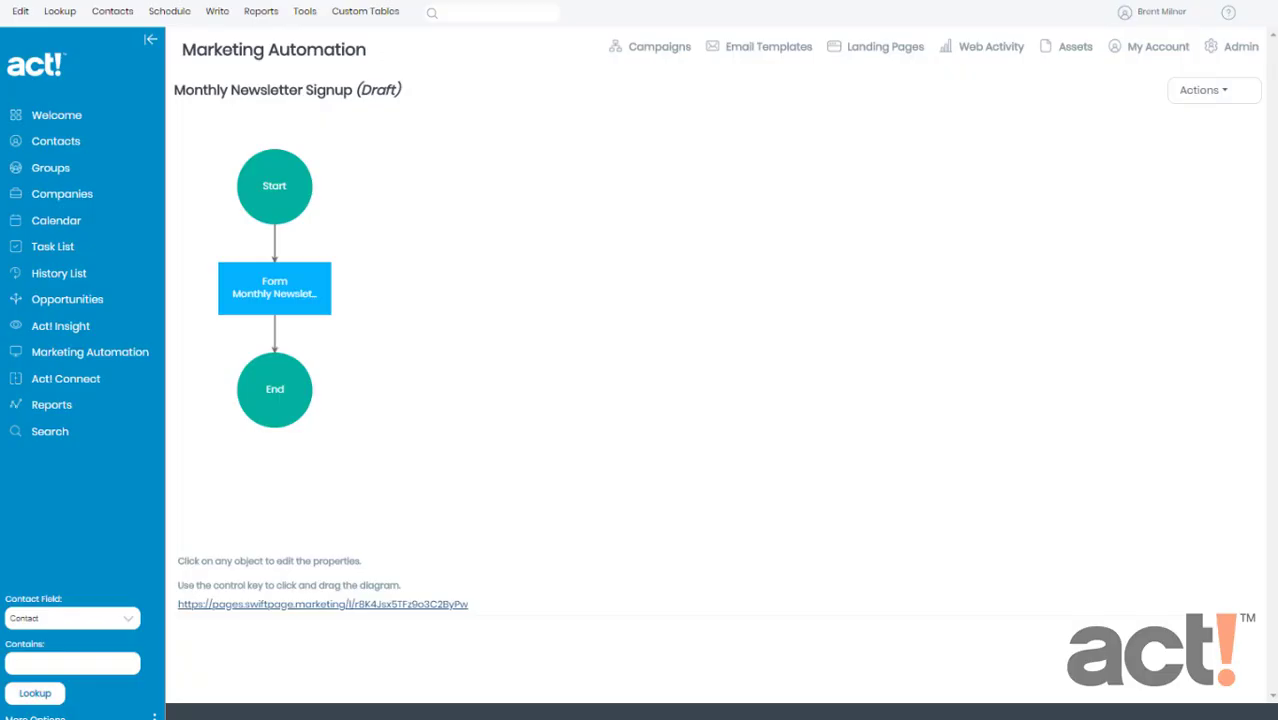
Leave the Monthly Newsletter Signup page diagram and return to the landing pages overview
{"action": "left_click", "coordinate": [1195, 92]}
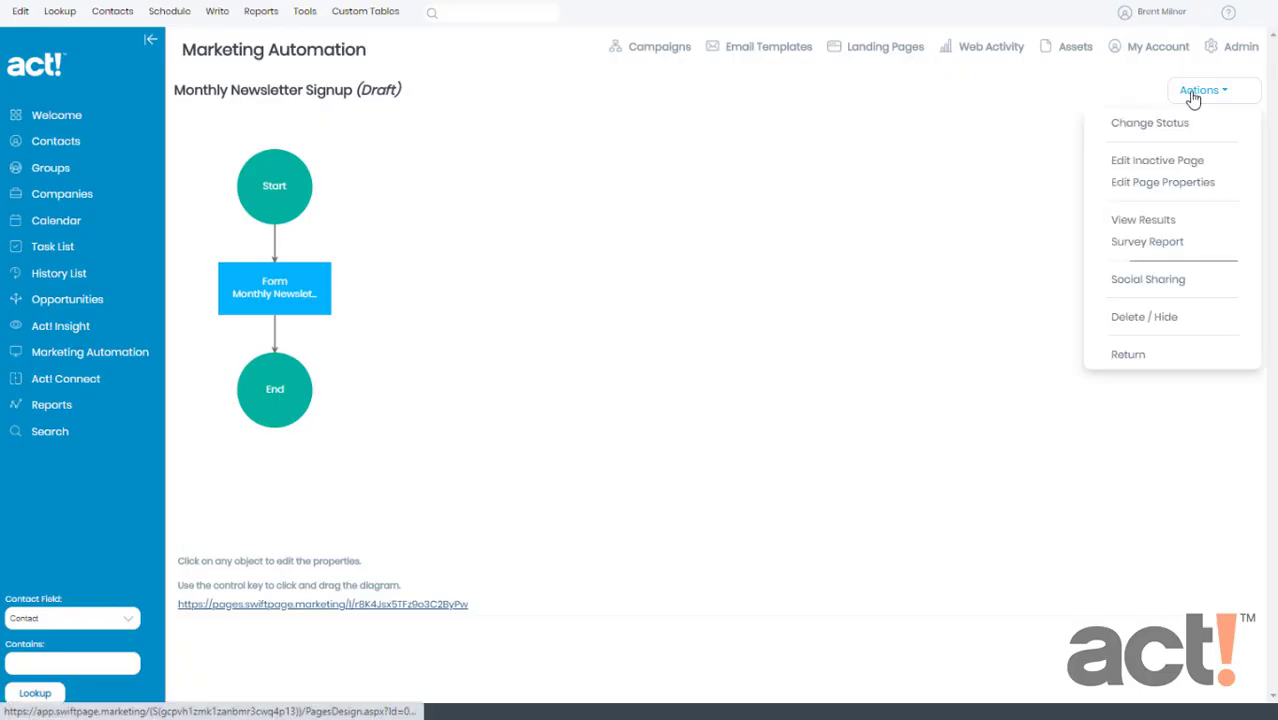
{"action": "left_click", "coordinate": [1120, 355]}
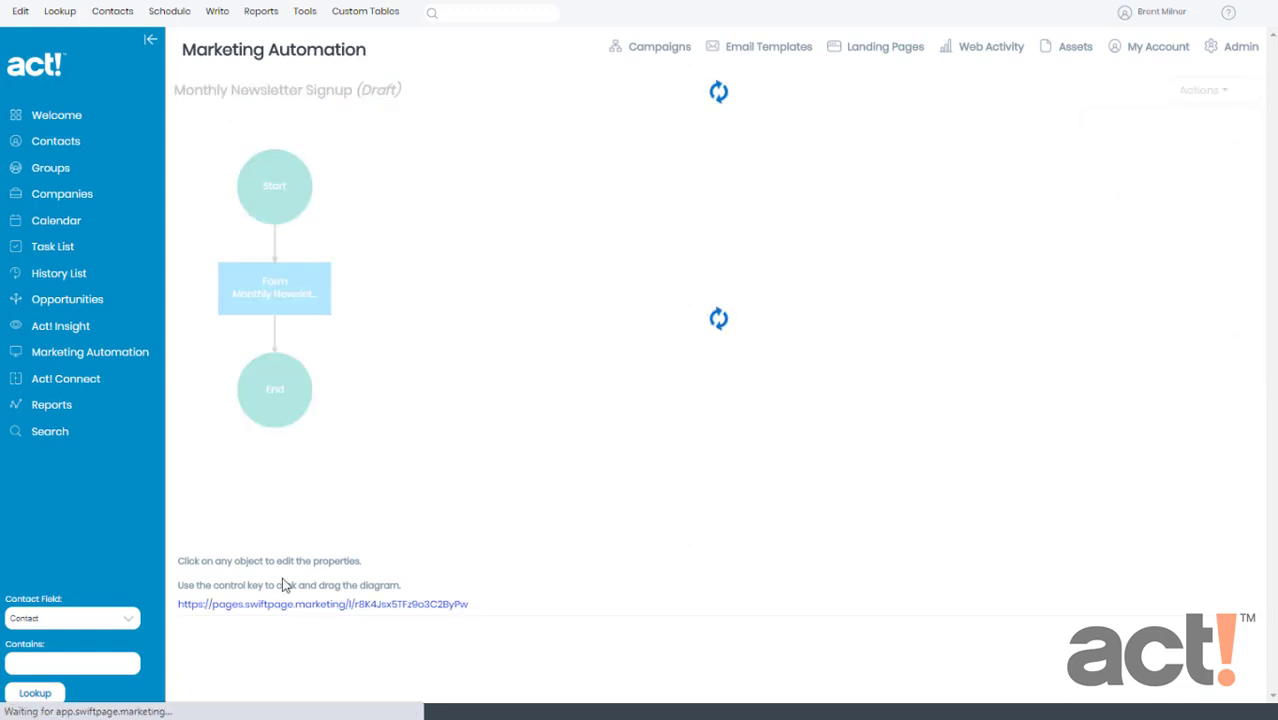